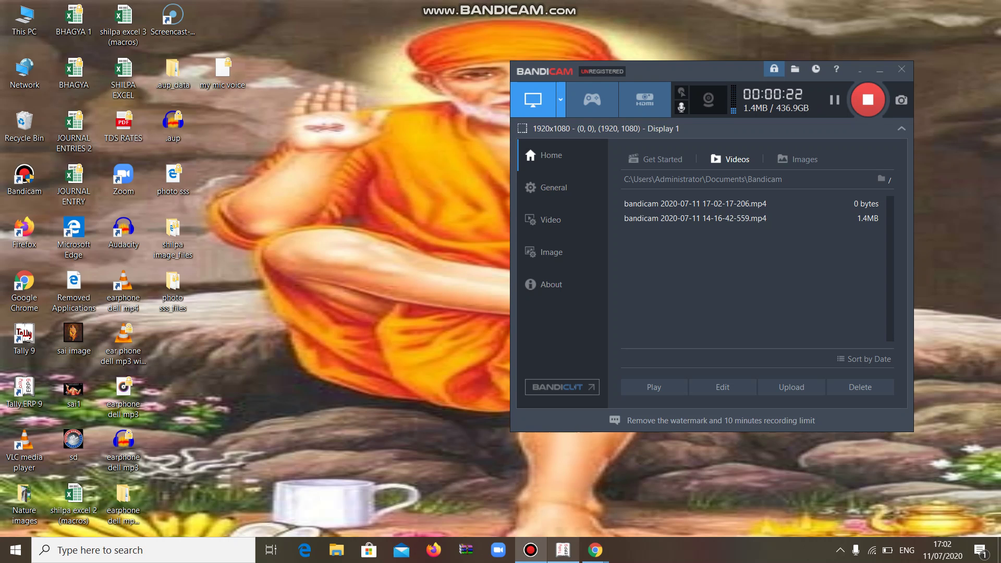
Switch to Tally.ERP 9 and back out of the Company Info. menu to the Gateway of Tally main menu.
mouse_move(563, 550)
click(563, 498)
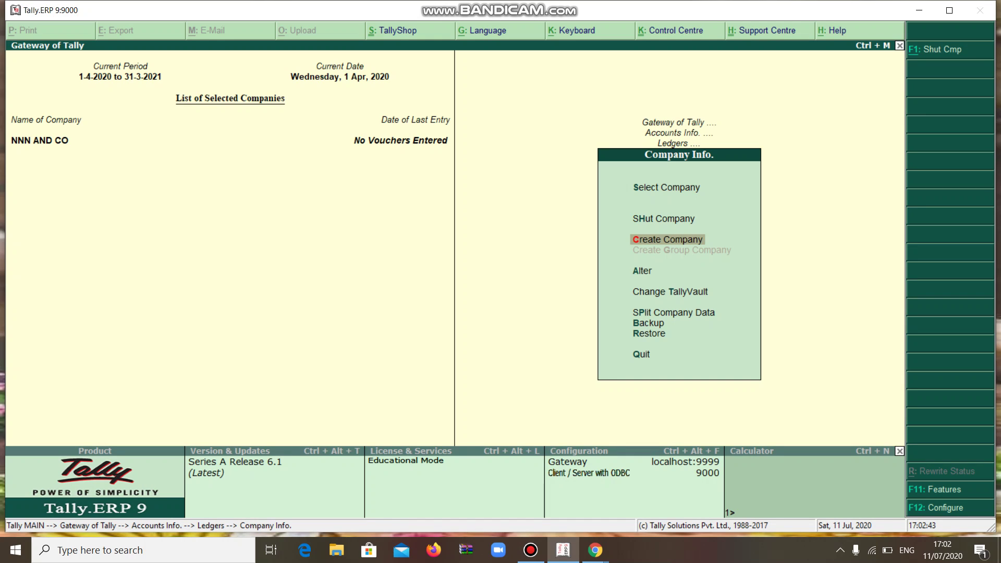
key(Escape)
key(Escape)
key(Escape)
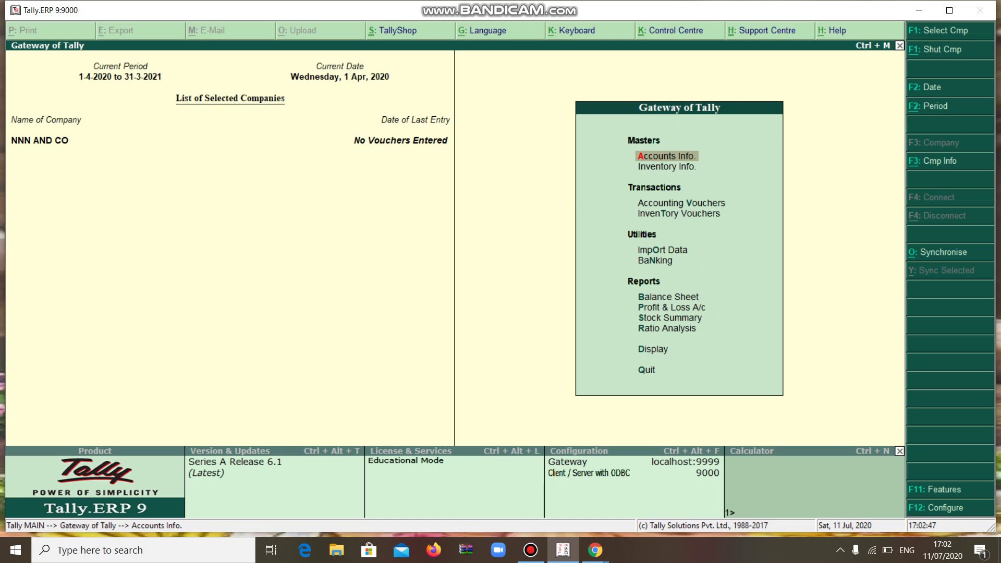
Open multiple ledger creation from the accounts masters, with All Items as the group.
key(Return)
key(l)
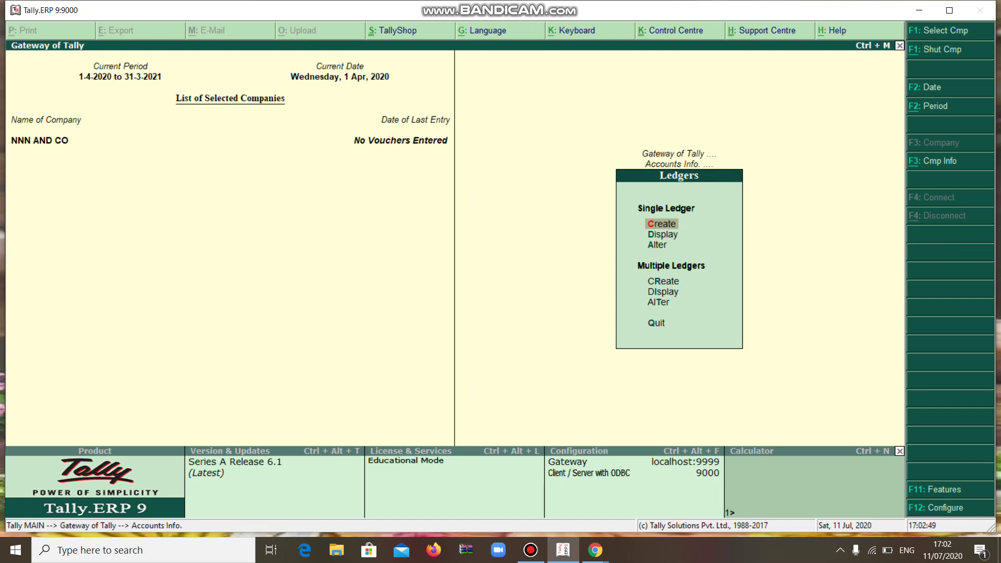
key(Down)
key(Down)
key(Down)
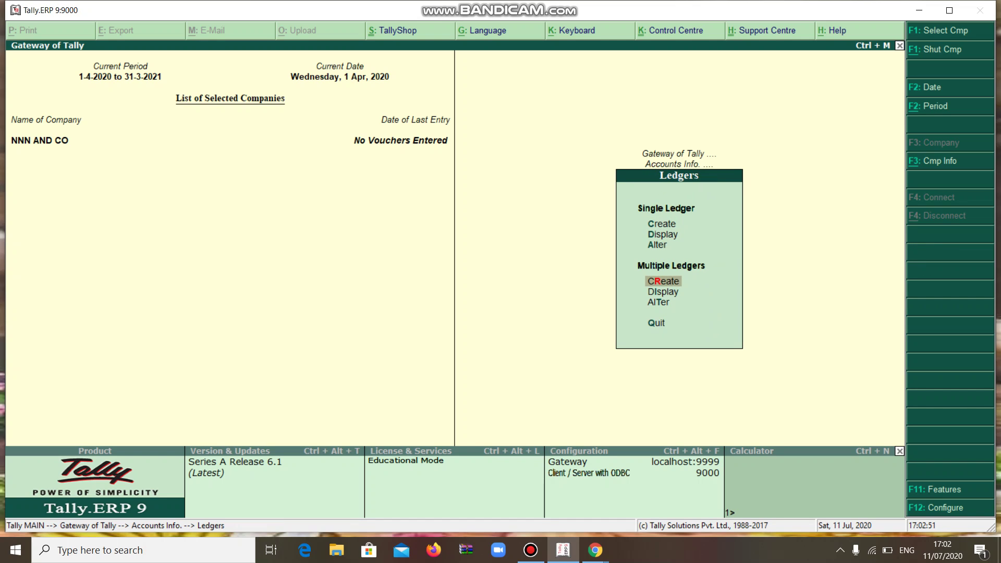
key(Return)
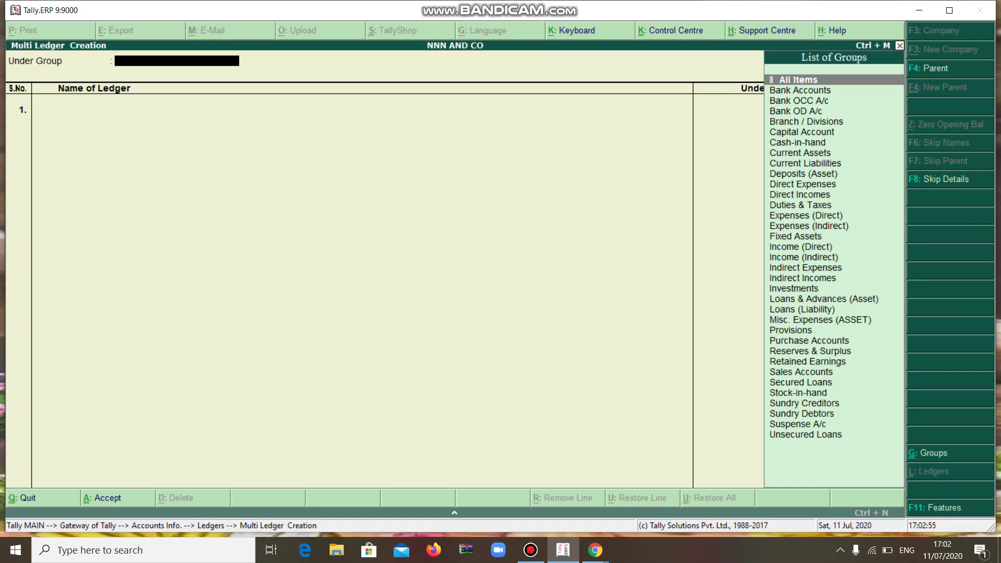
key(Return)
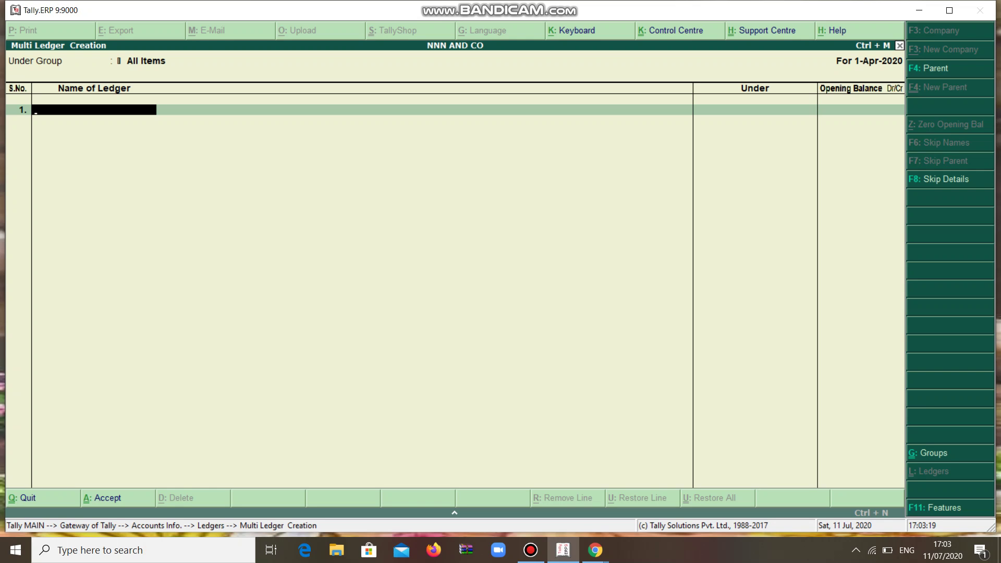
Add the ledger KKK AND CO under Capital Account with an opening balance of 9,50,000 Cr.
text(KKK  AND CO)
key(Return)
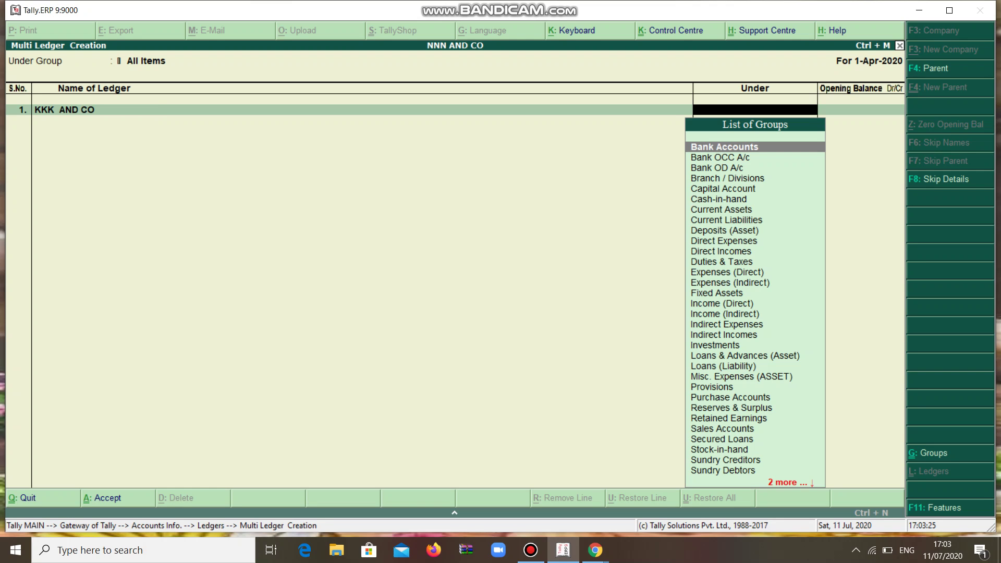
text(C)
key(Return)
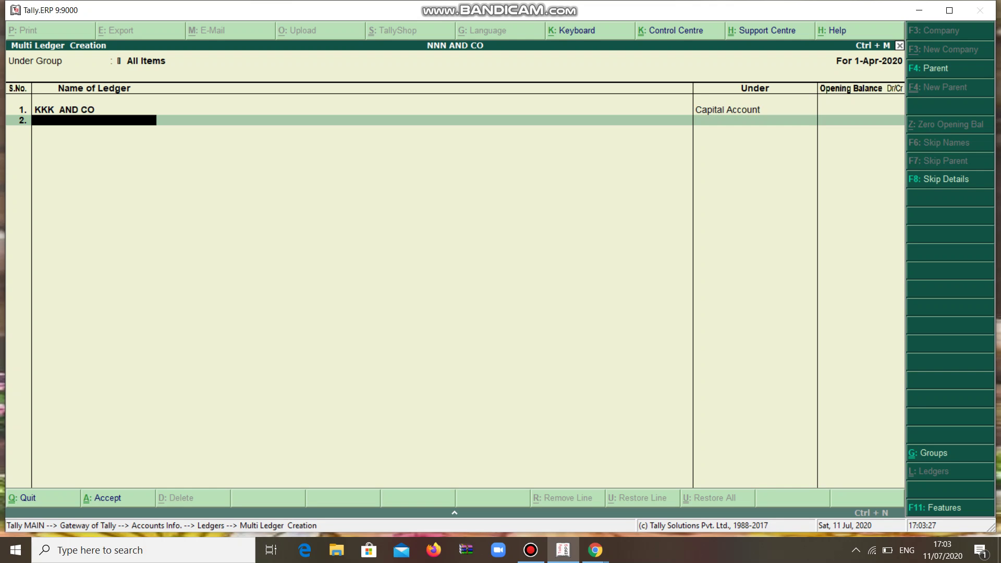
key(BackSpace)
text(950000)
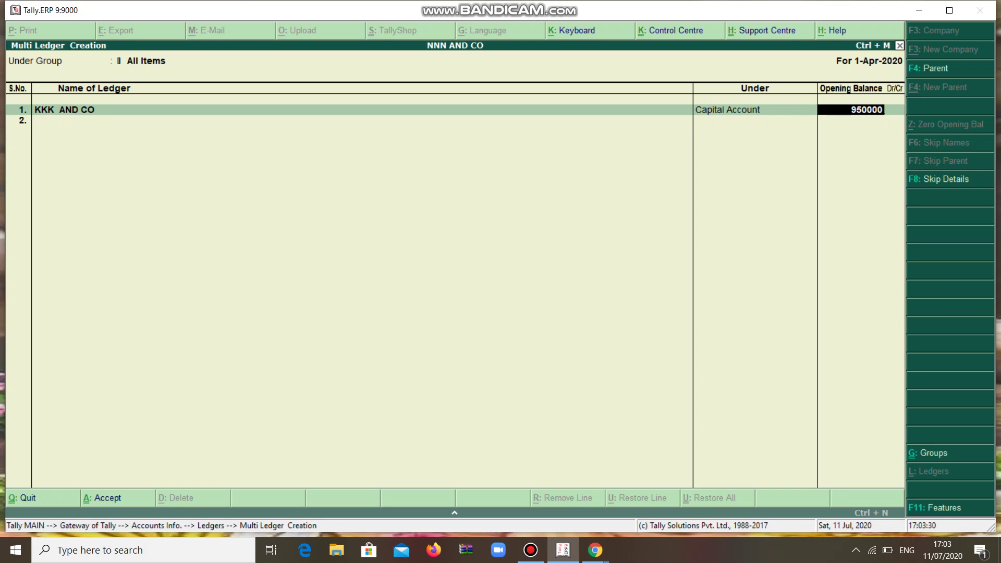
key(Return)
key(Return)
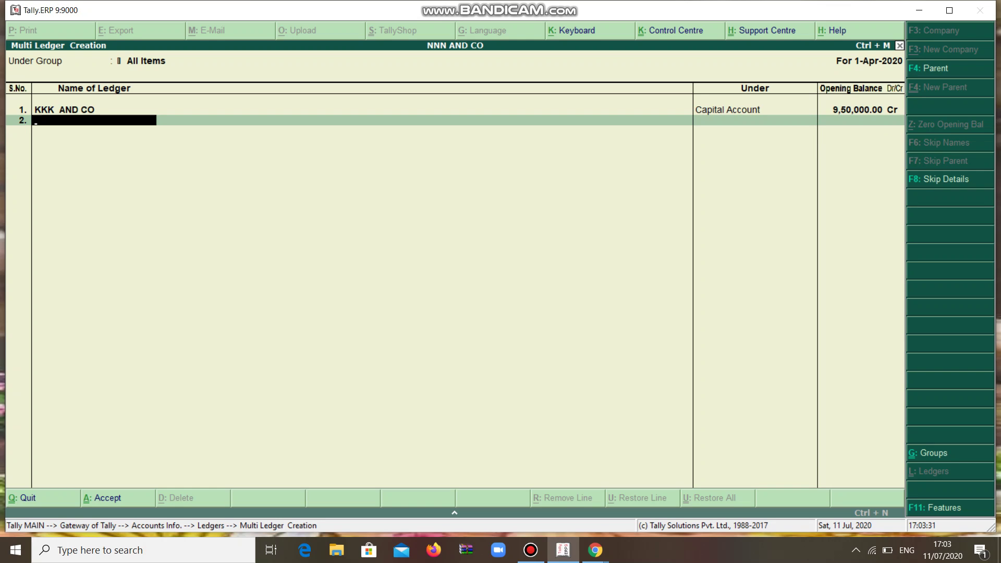
Enter the ledger HHH AND CO under Sundry Debtors with an opening balance of 2,50,000 Dr.
text(HHH AND COO)
key(BackSpace)
key(Return)
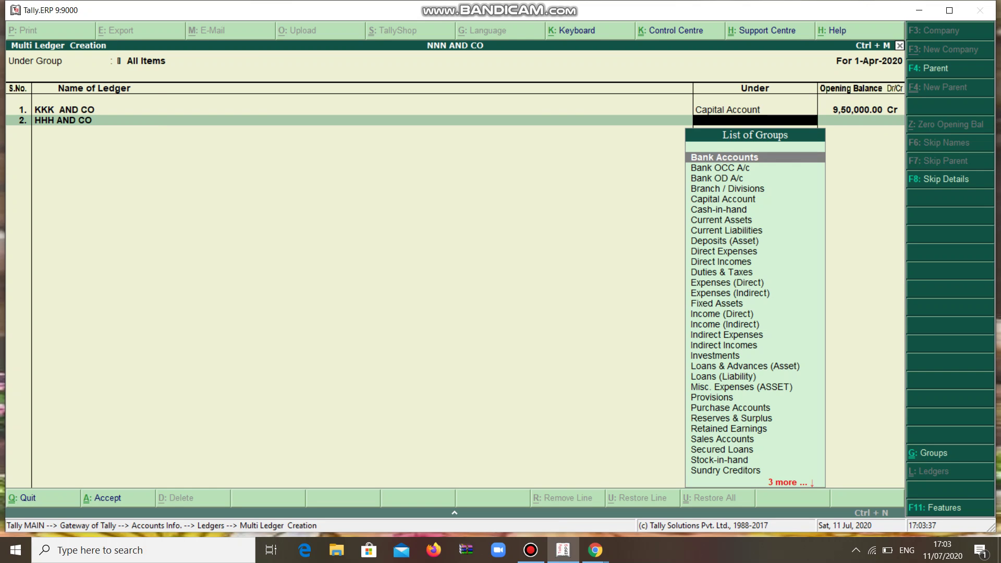
text(S)
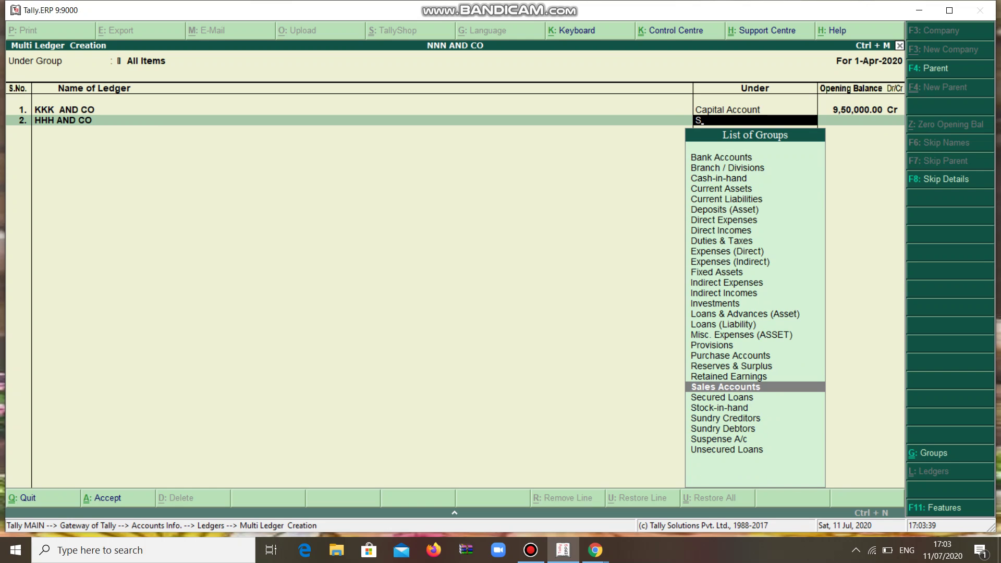
key(Down)
key(Down)
key(Down)
key(Down)
key(Return)
text(250000)
key(Return)
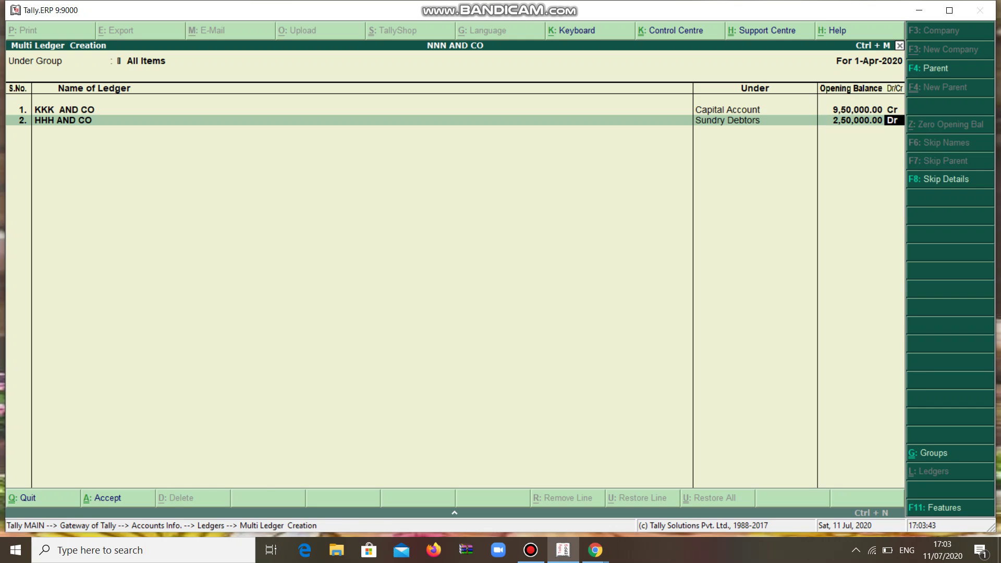
Leave the bill-wise breakup of HHH AND CO on account without bill names and continue to the third ledger row.
key(Return)
key(Return)
key(Return)
key(Return)
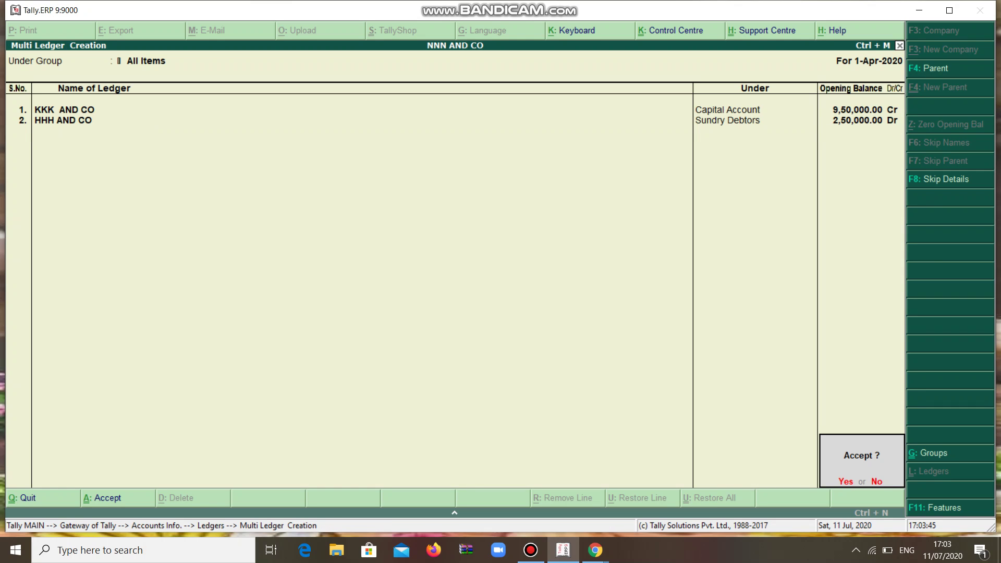
key(Escape)
key(Return)
key(Return)
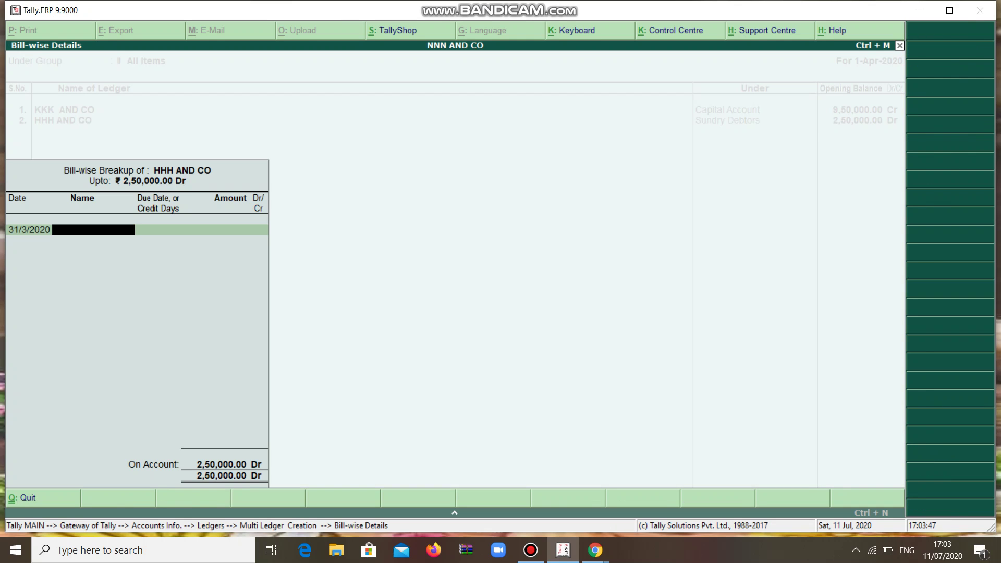
key(Return)
key(Return)
Add the ledger PP AND CO under Sundry Creditors with an opening balance of 6,50,000 Cr, leaving its bill-wise details blank.
text(P)
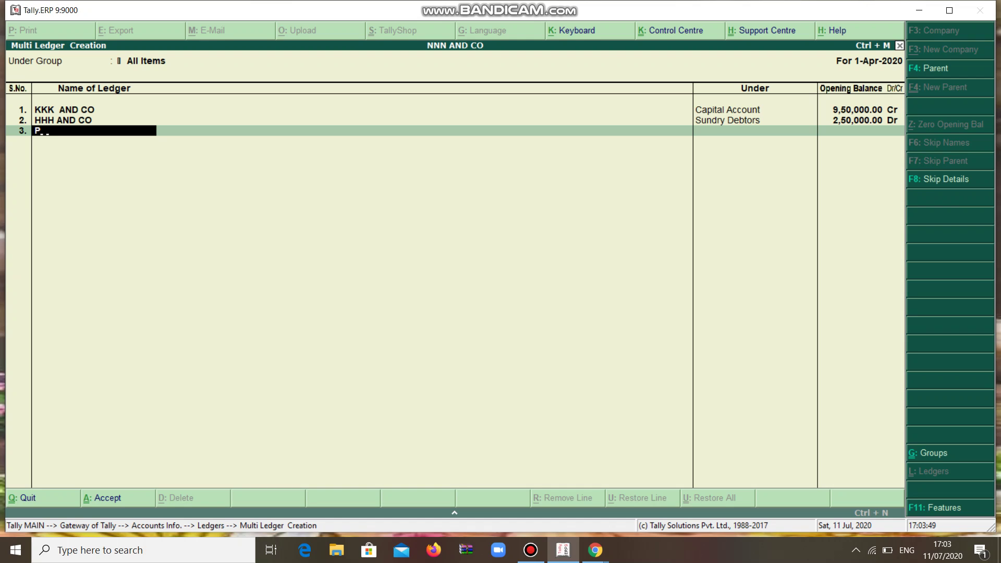
text(P AND COO)
key(BackSpace)
key(Return)
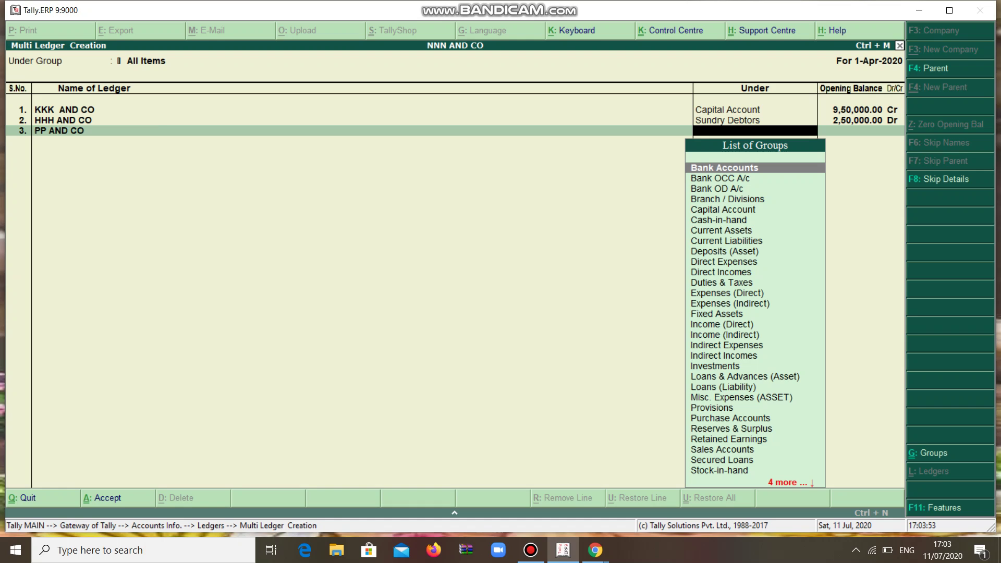
text(S)
key(Down)
key(Down)
key(Down)
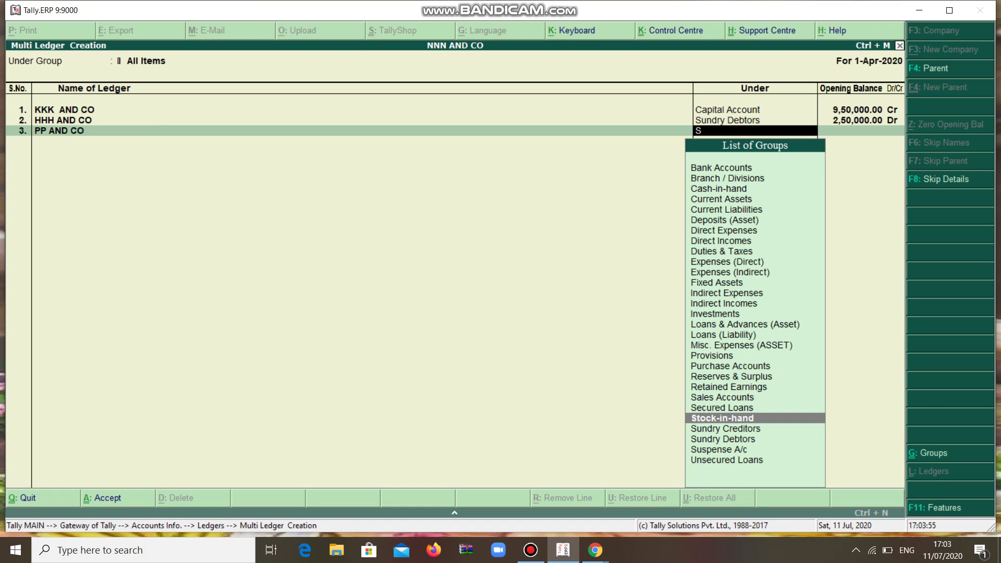
key(Return)
text(650000)
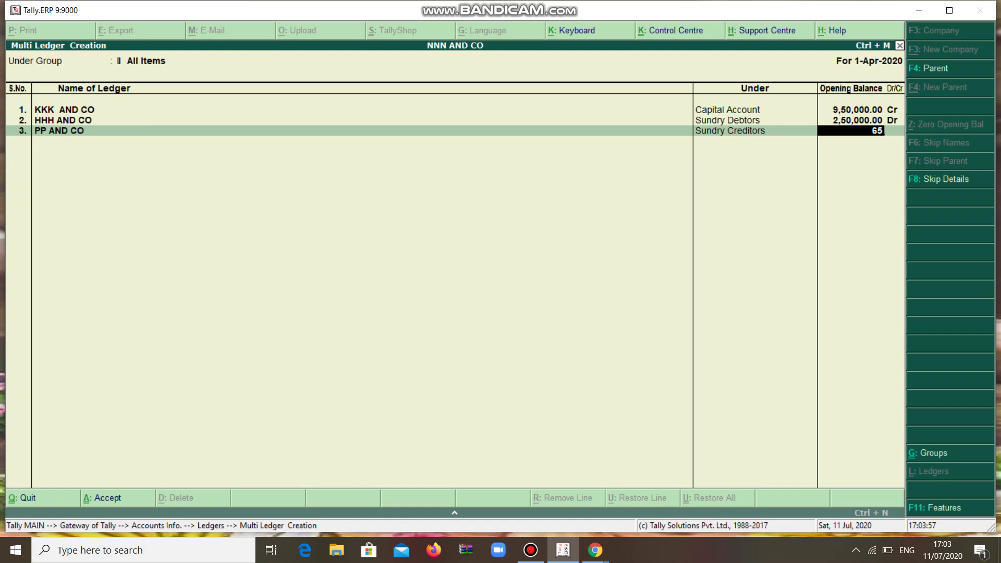
key(Return)
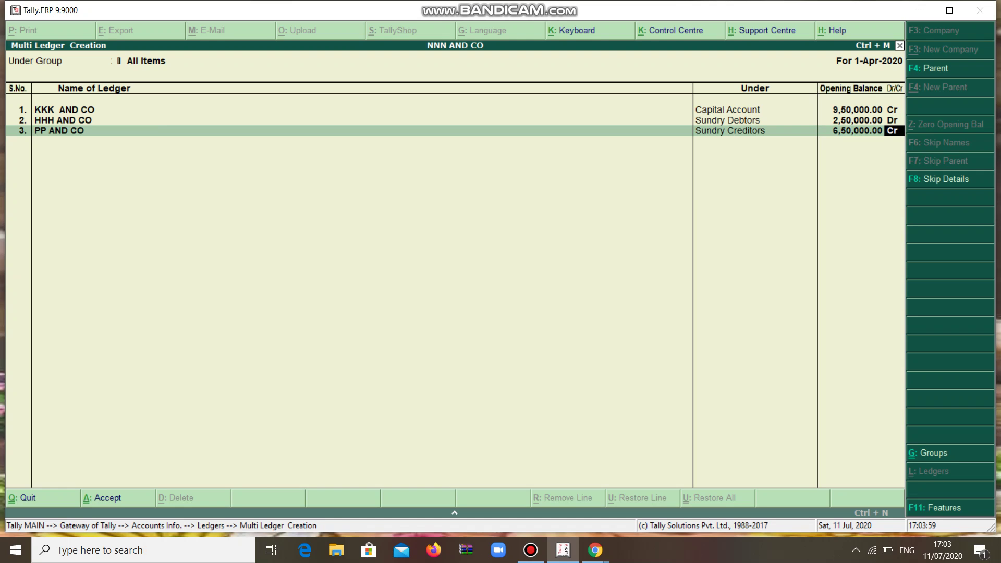
key(Return)
key(Return)
key(Return)
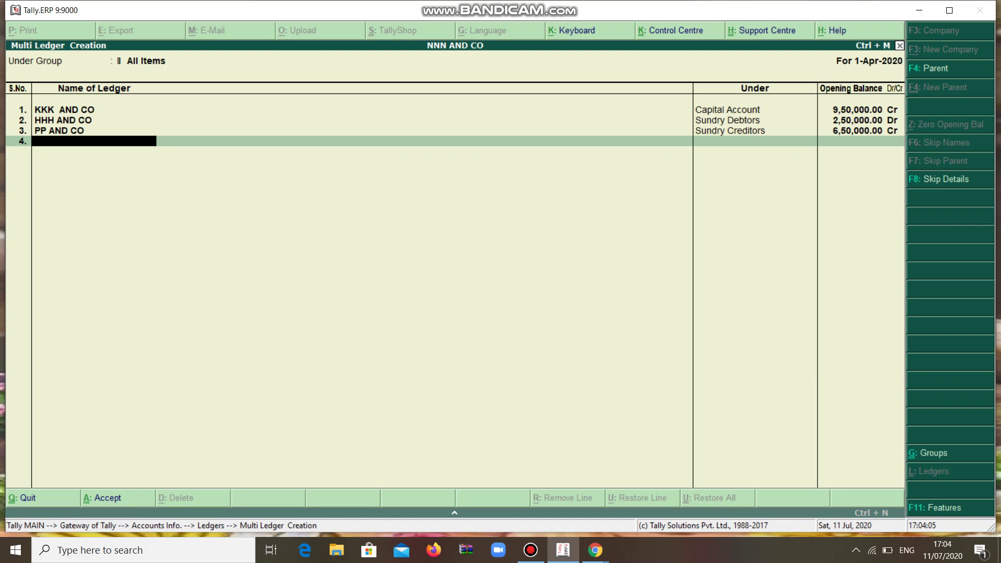
Add the ledger ICICI BANK under Bank Accounts without an opening balance.
text(ICICI BANK)
key(Return)
key(Return)
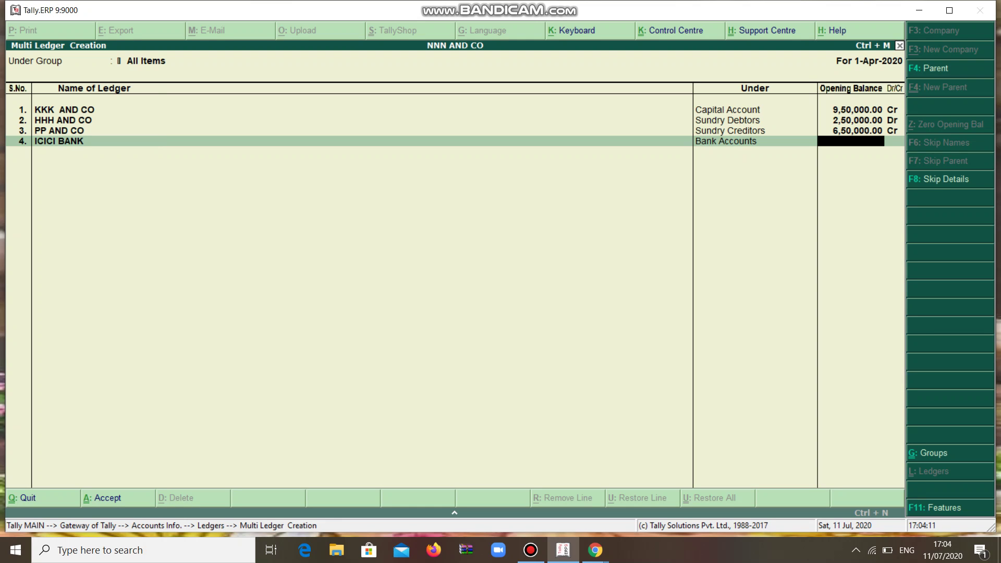
key(Return)
Add the ledger HDFC BANK under Bank Accounts without an opening balance.
text(H)
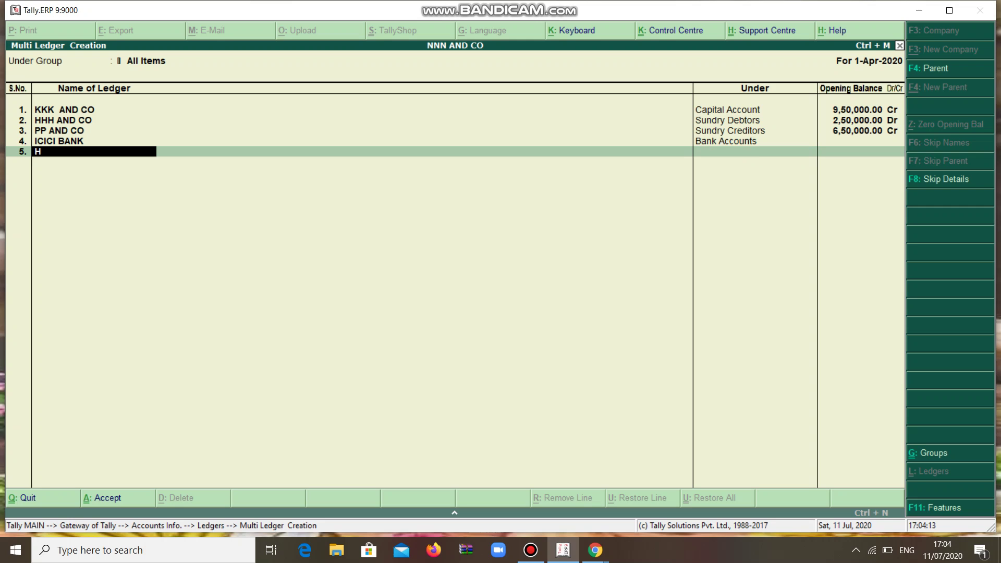
text(DFC BANK)
key(Return)
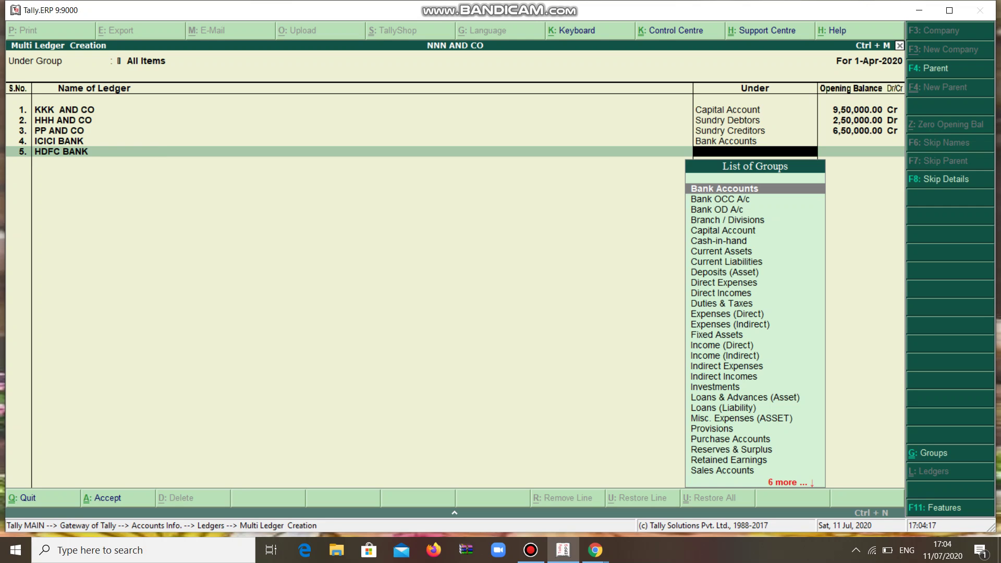
key(Down)
key(Up)
key(Return)
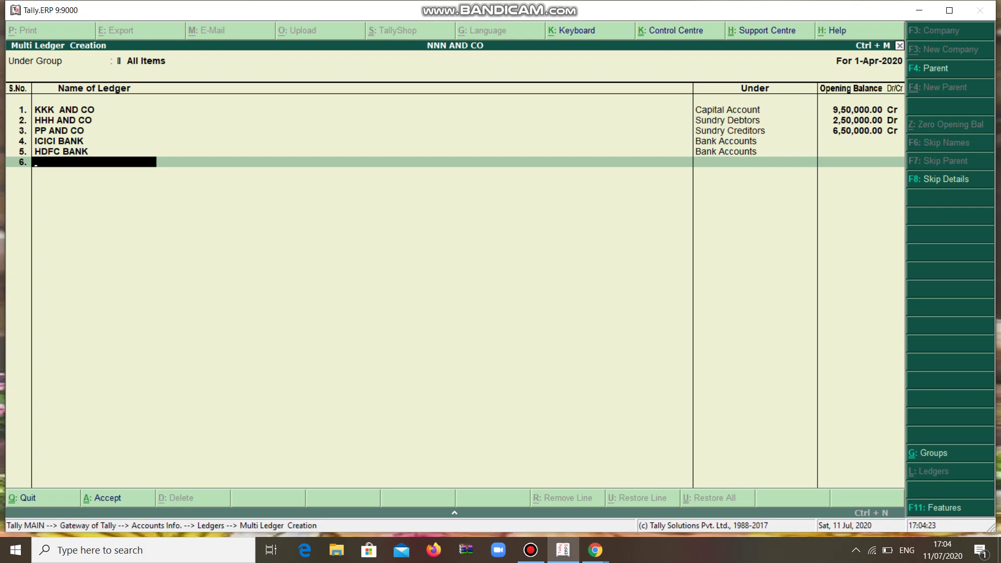
Add the ledger SALARY PAID under Indirect Expenses with an opening balance of 45,000 Dr.
text(SALARY PAID)
key(Return)
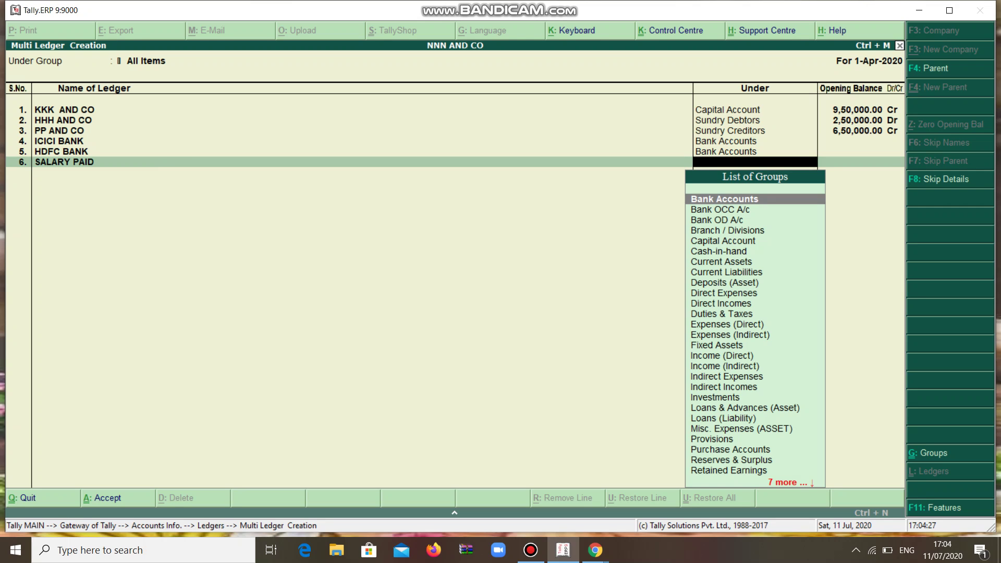
text(i)
key(Down)
key(Down)
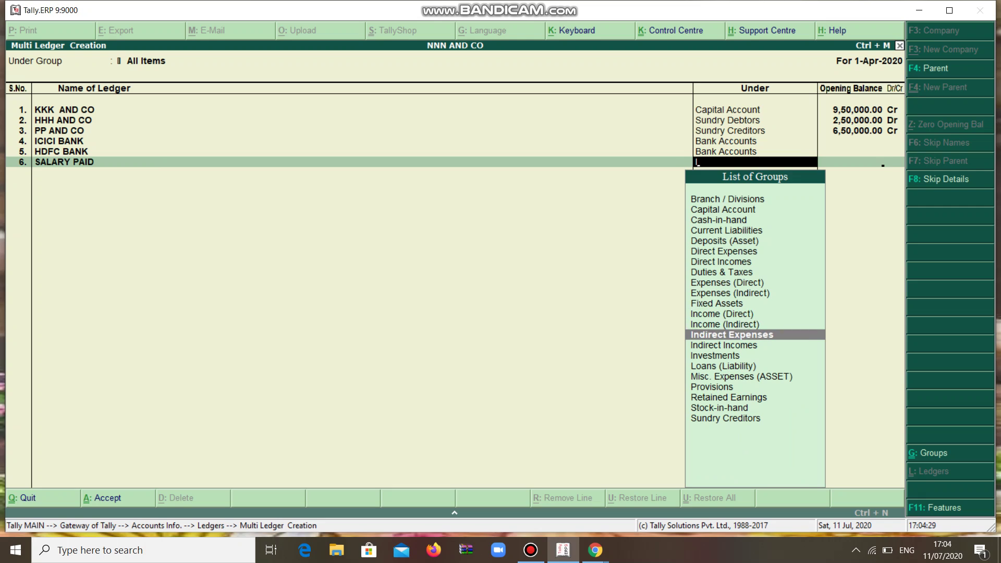
key(Return)
text(45000)
key(Return)
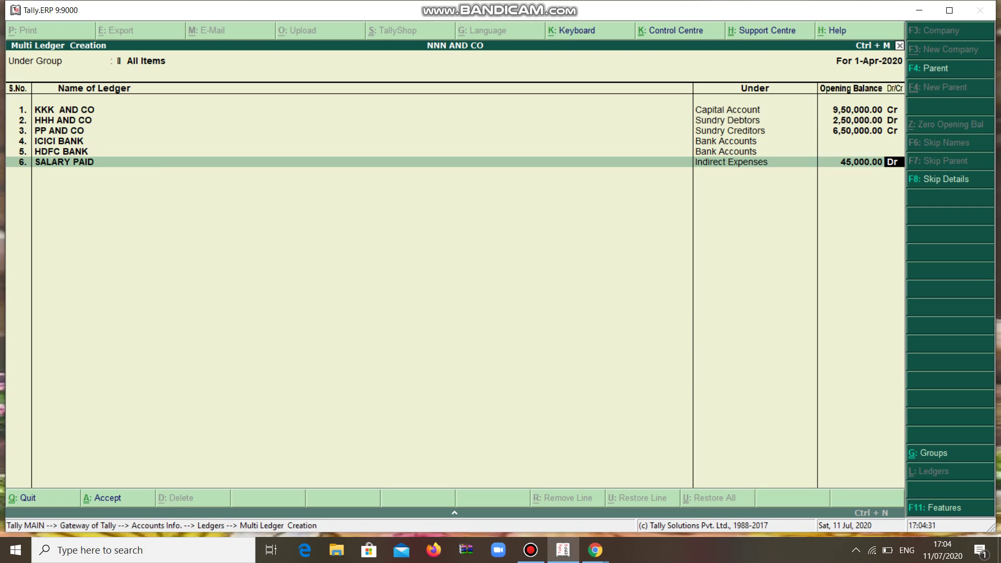
key(Return)
Add the ledger RENT PAID under Indirect Expenses with an opening balance of 45,000 Dr.
text(RENT PAID)
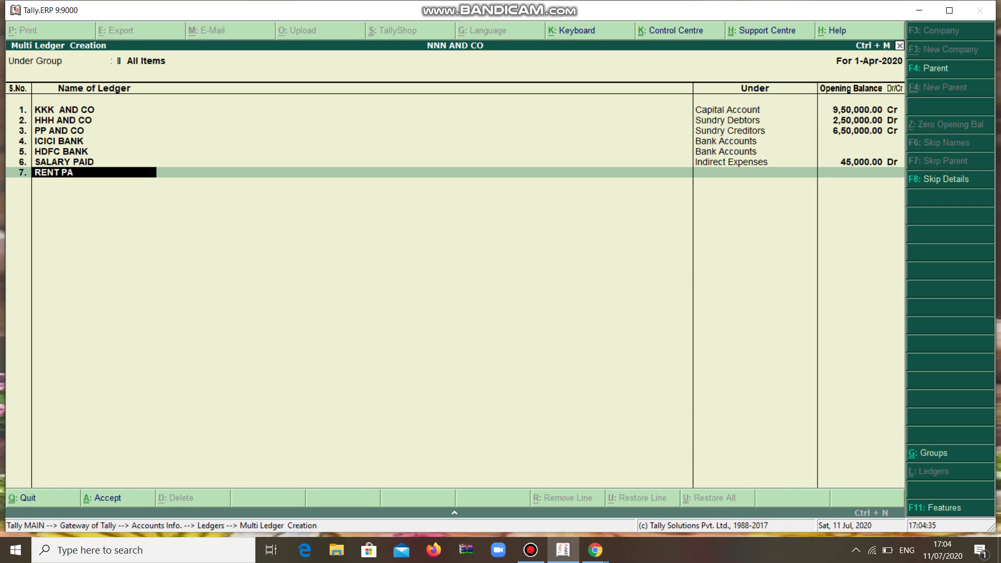
key(Return)
key(Return)
key(BackSpace)
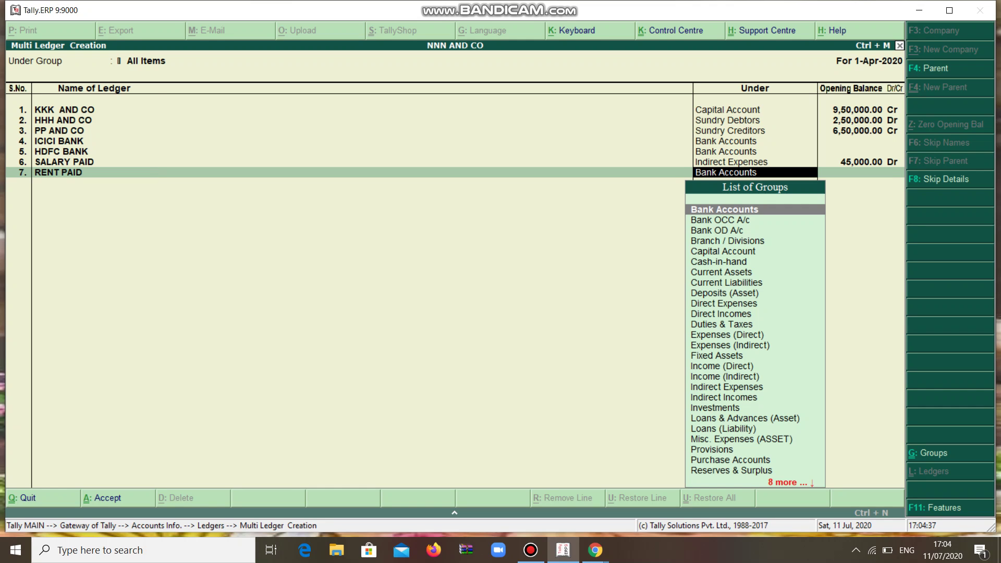
text(I)
key(Down)
key(Down)
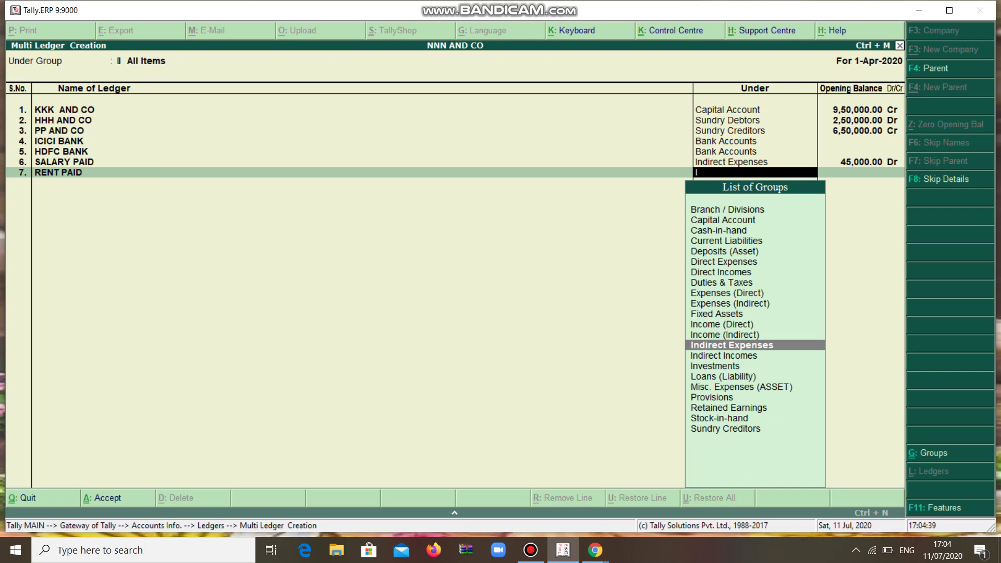
key(Return)
text(45000)
key(Return)
key(Return)
Add the ledger COMMISSION PAID under Indirect Expenses with an opening balance of 14,000 Dr.
text(COMM)
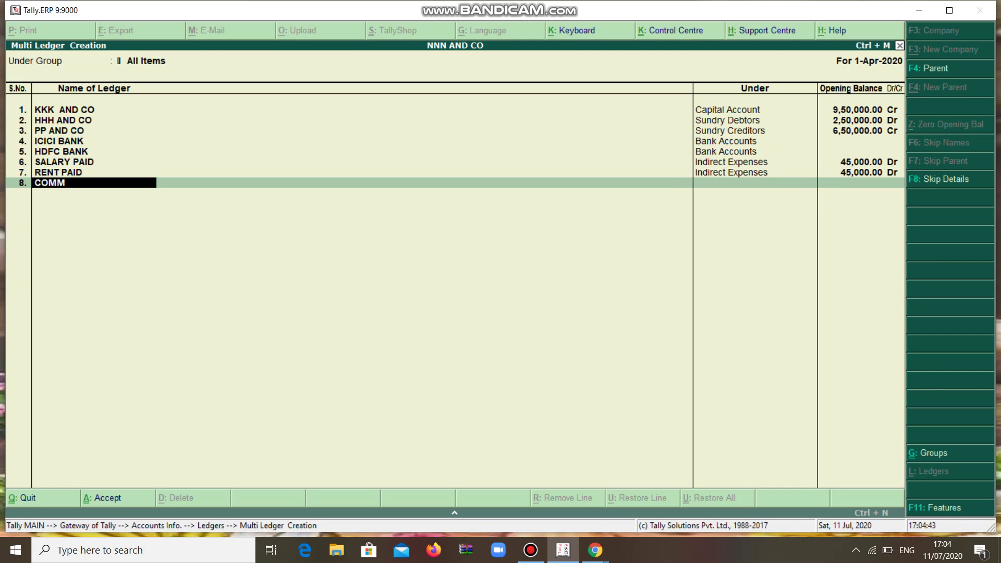
text(ISSION PAID)
key(Return)
text(I)
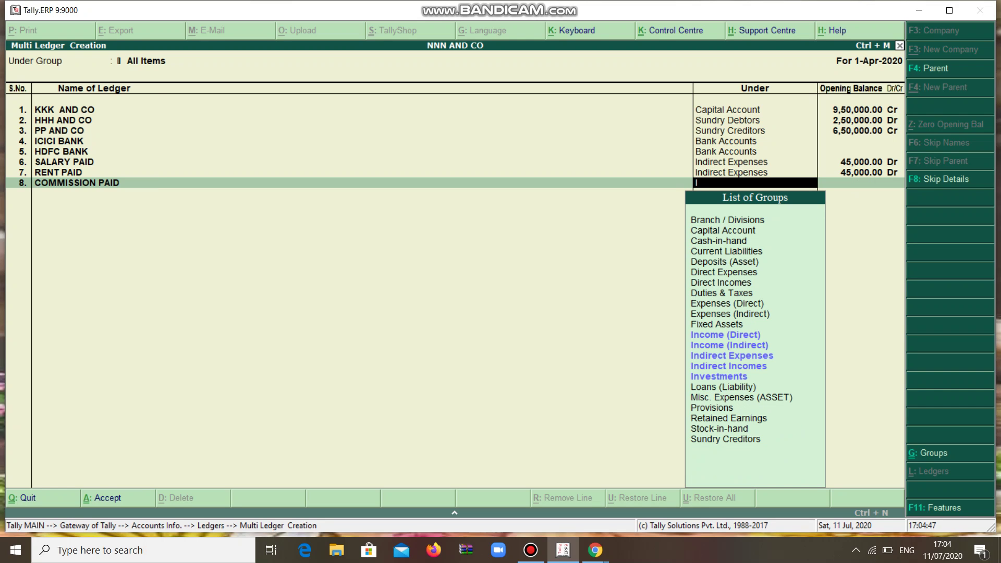
key(Down)
key(Down)
key(Down)
key(Return)
text(14,000)
key(Return)
key(Return)
Add the ledger DIVIDENT PAID under Indirect Expenses with an opening balance of 45,000 Dr.
text(D)
key(Return)
key(Return)
key(Return)
key(BackSpace)
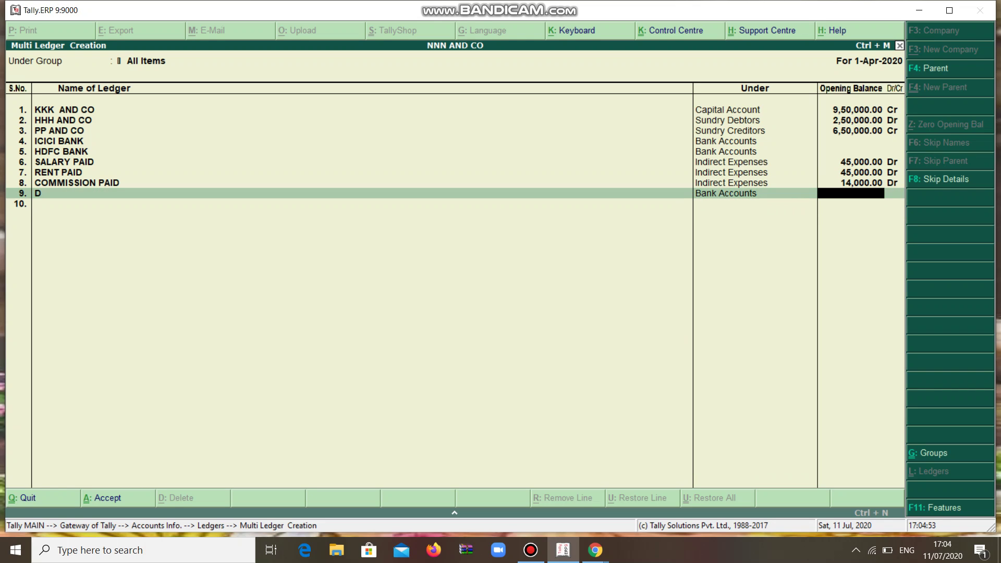
key(BackSpace)
key(BackSpace)
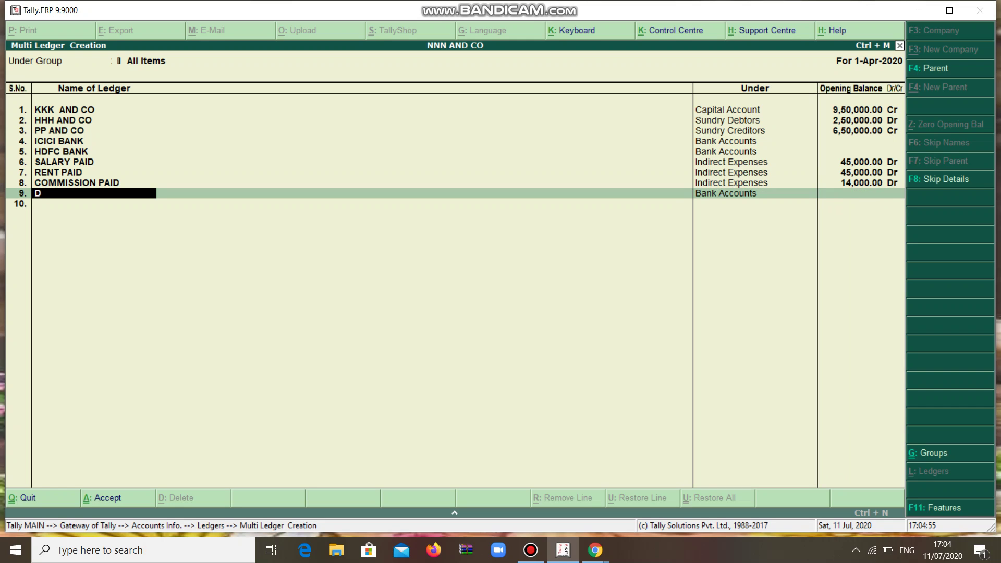
text(IVIDENT PAID)
key(Return)
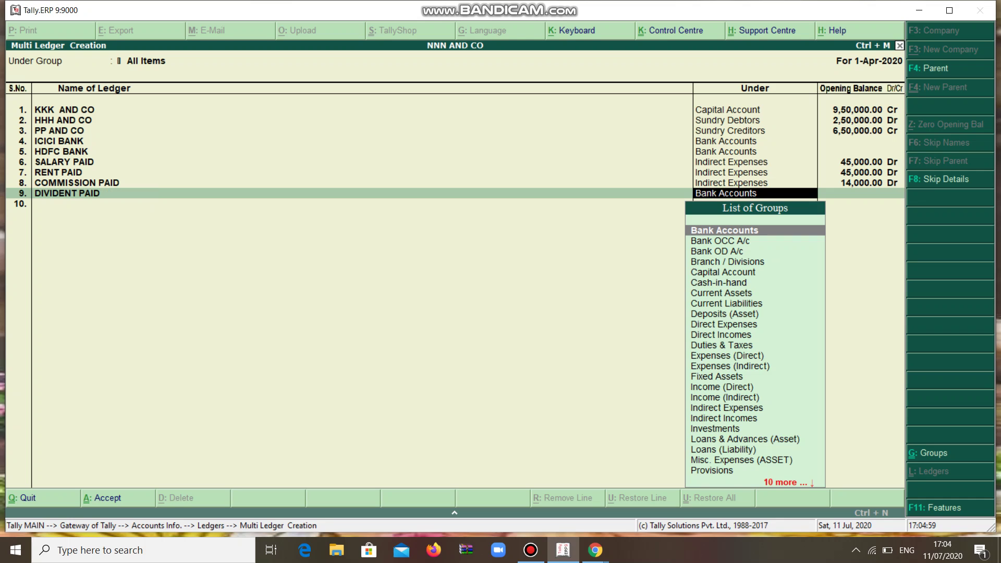
key(BackSpace)
key(Down)
key(Down)
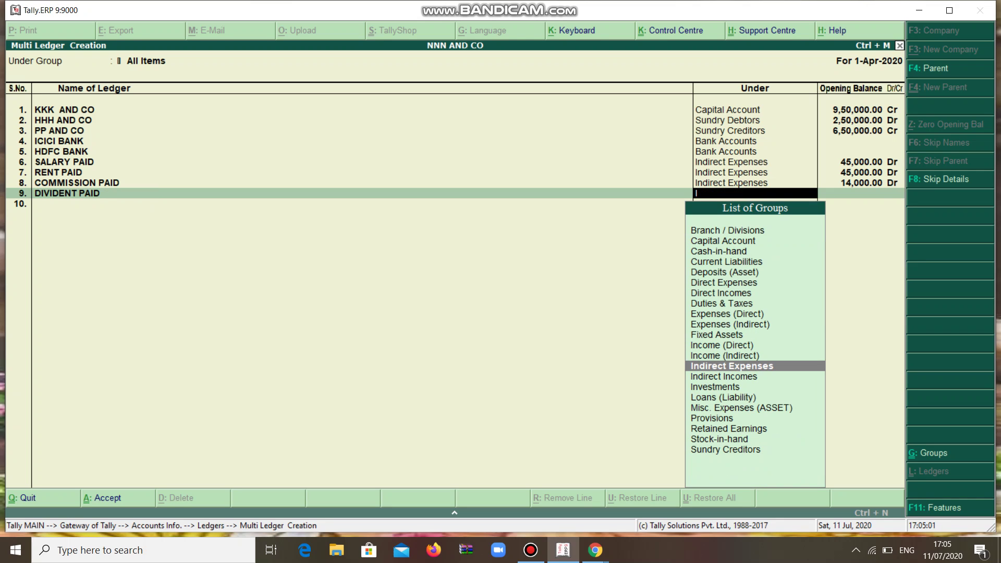
key(Return)
text(45000)
key(Return)
key(Return)
Add the ledger INTEREST PAID under Indirect Expenses with an opening balance of 65,000 Dr.
text(INTEREST PAID)
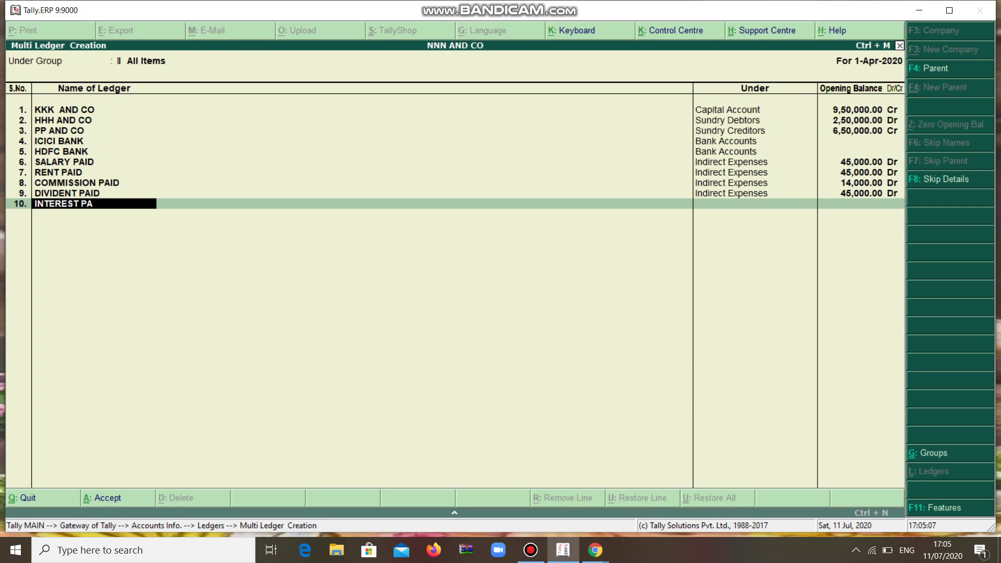
key(Return)
key(Down)
key(Down)
key(Down)
key(Down)
key(Down)
key(Down)
key(Down)
key(Down)
key(Down)
key(Down)
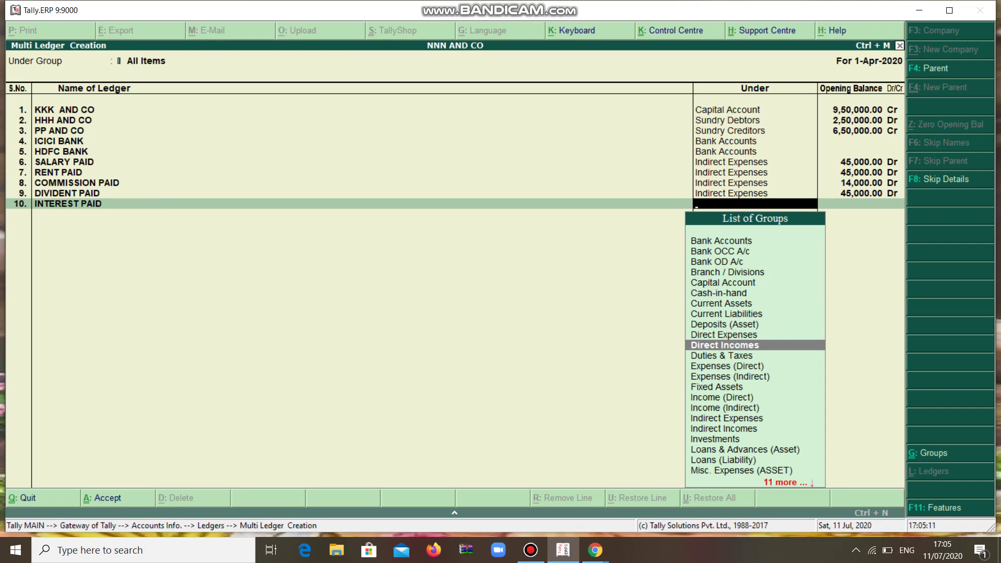
key(Down)
key(Down)
key(Down)
key(Down)
key(Down)
key(Down)
key(Down)
key(Return)
text(65000)
key(Return)
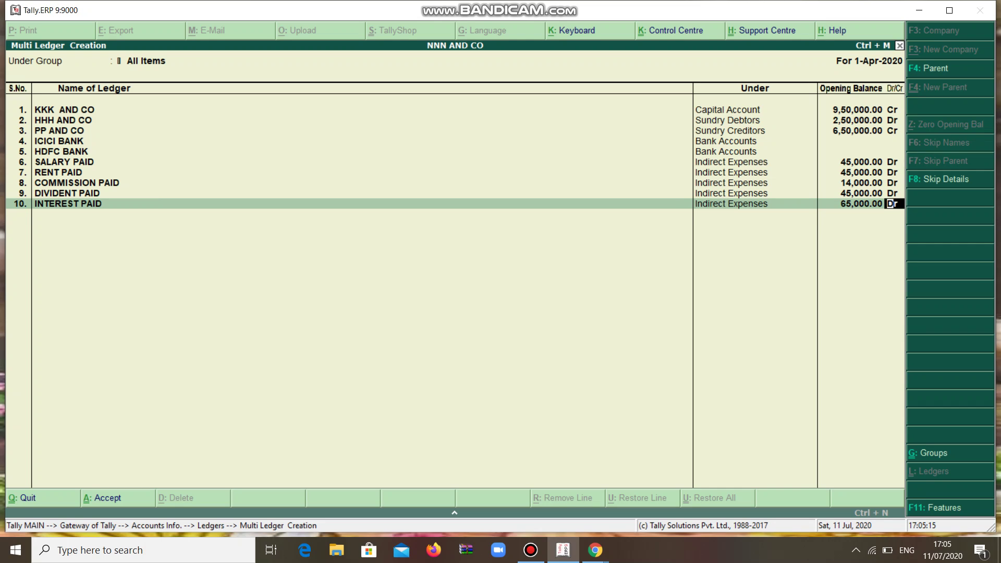
key(Return)
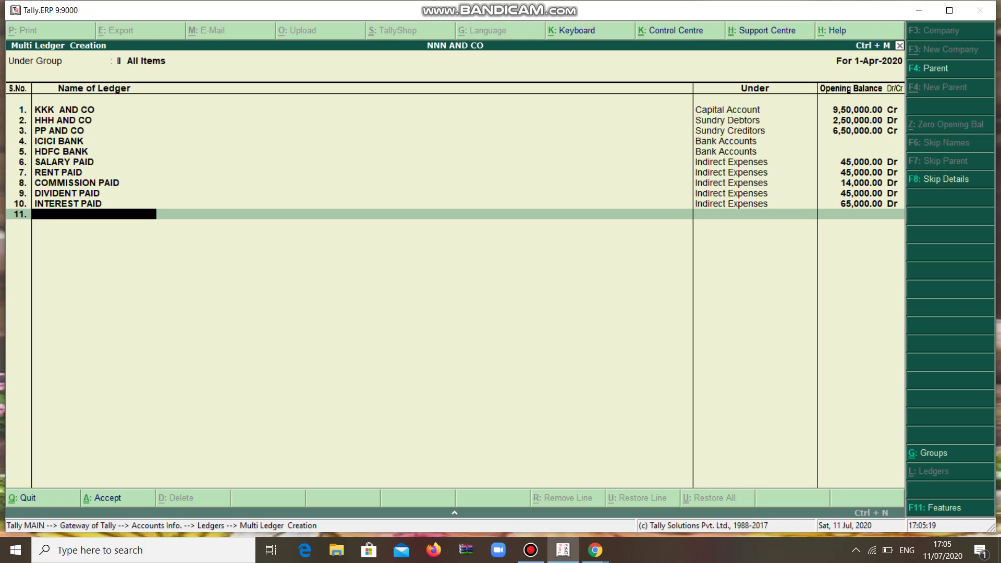
Add the ledger SALARY RECEIVED under Indirect Incomes with an opening balance of 85,000 Cr.
text(SALARY RECEIVED)
key(Return)
text(i)
key(Down)
key(Down)
key(Down)
key(Return)
text(785000)
key(Return)
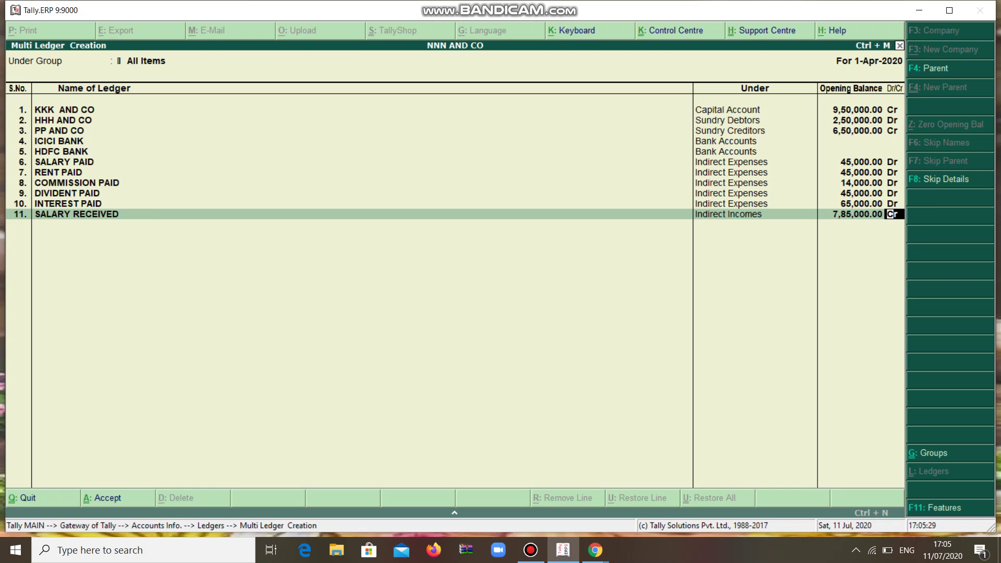
key(BackSpace)
text(85,00)
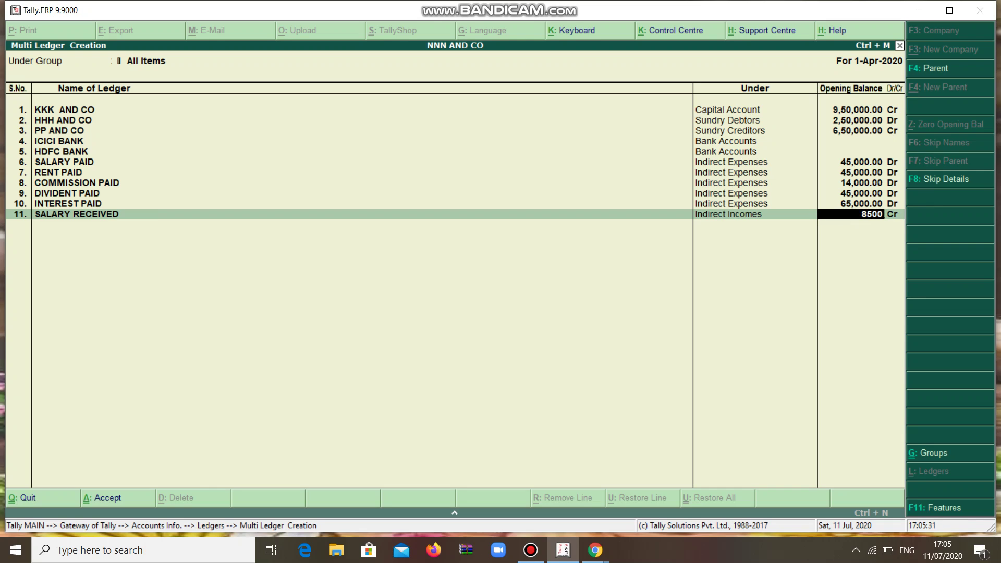
text(0)
key(Return)
key(Return)
Add the ledger RENT RECEIVED under Indirect Incomes with an opening balance of 45,000 Cr.
text(T)
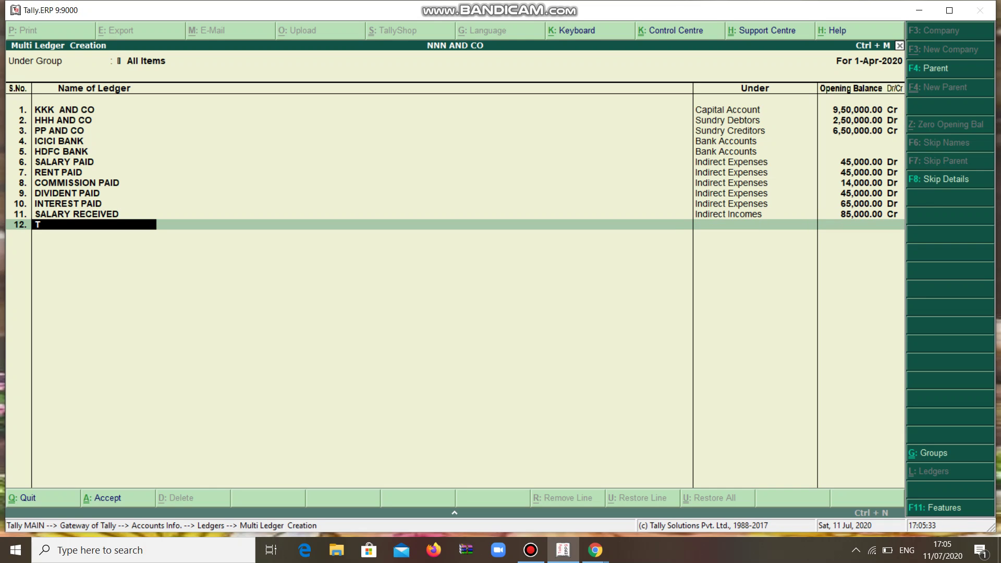
key(BackSpace)
text(RENT RECEIVED)
key(Return)
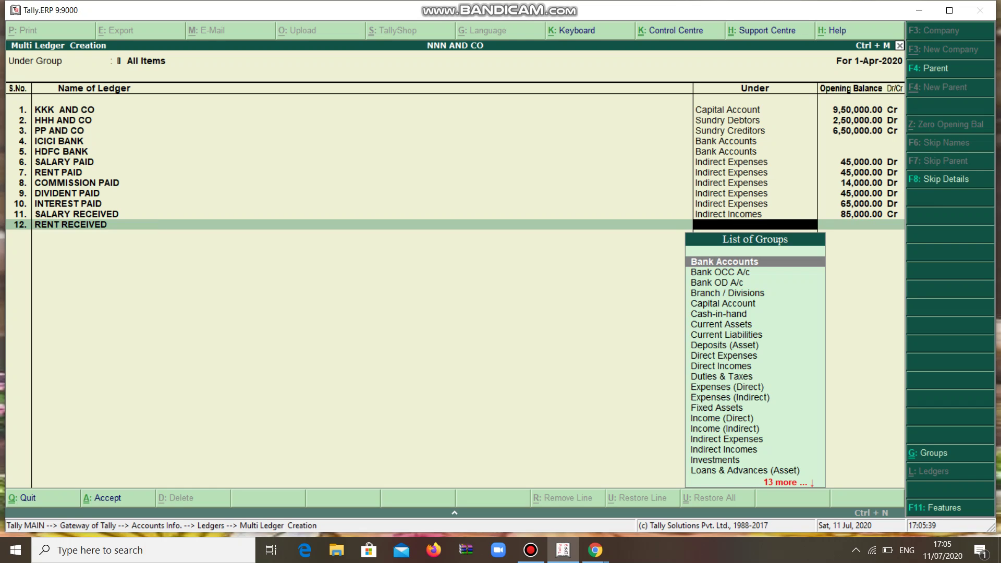
key(Down)
key(Down)
key(Down)
key(Down)
key(Down)
key(Down)
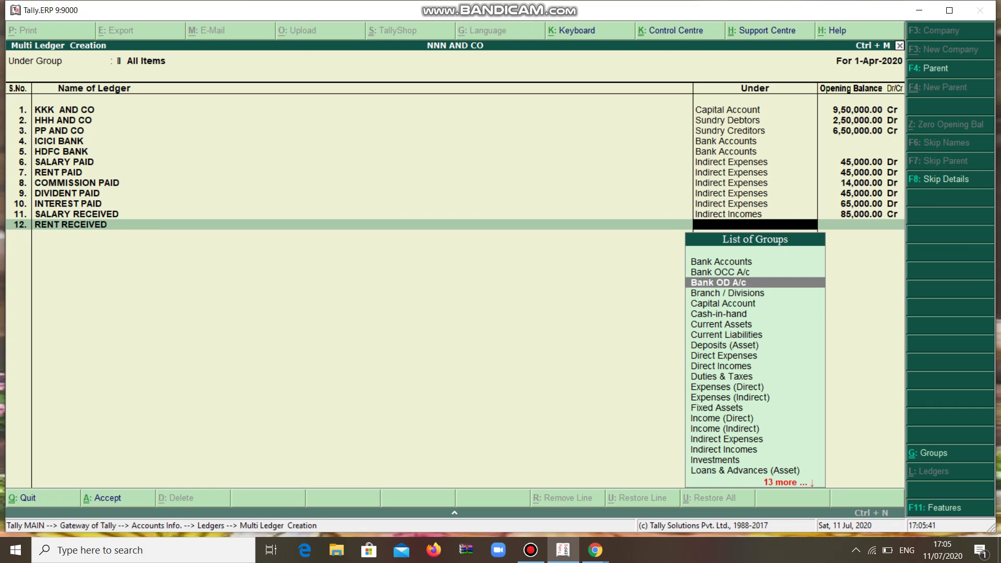
key(Down)
key(Down)
key(Down)
key(Down)
key(Down)
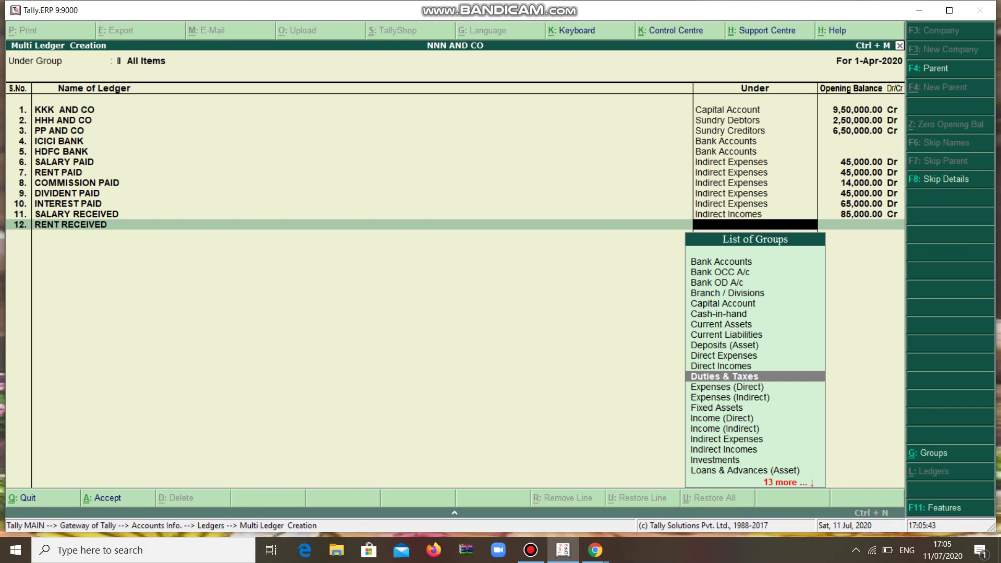
key(Down)
key(Down)
key(Down)
key(Down)
key(Down)
key(Down)
key(Down)
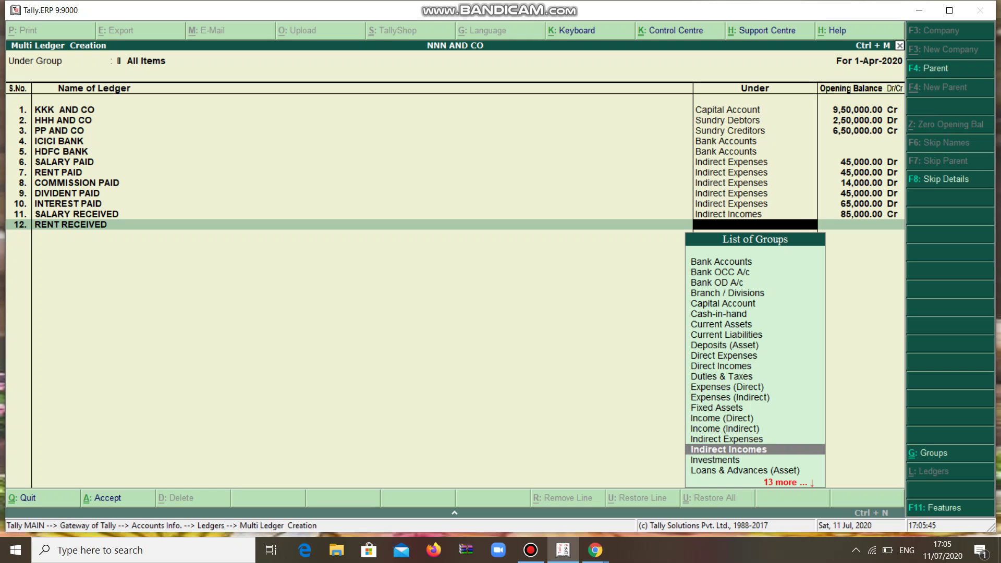
key(Return)
text(5000)
key(Return)
key(Return)
Add the ledger COMMISSION RECEIVED under Indirect Incomes with an opening balance of 1,45,000 Cr.
text(CO)
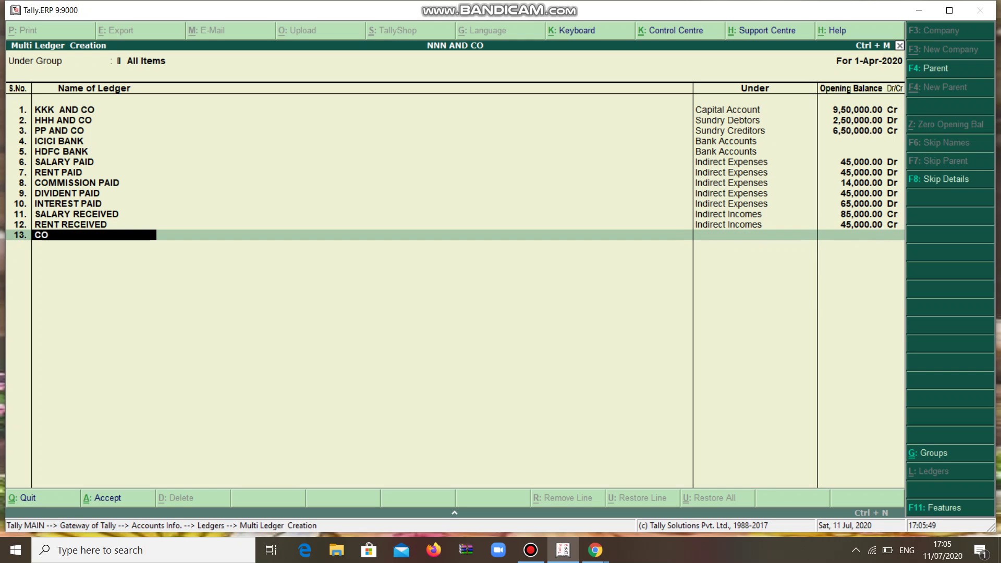
text(MMISSION RECEIVED)
key(Return)
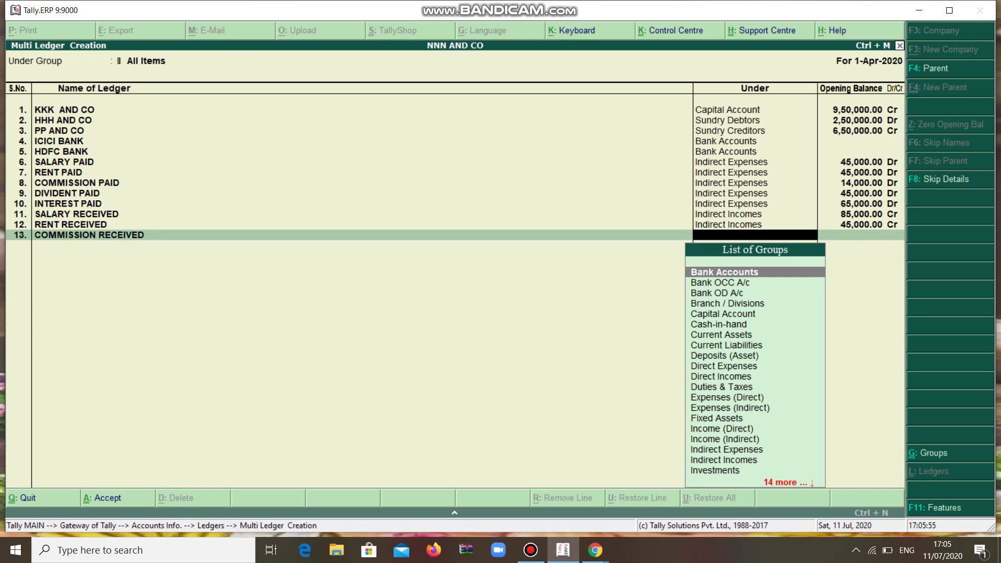
text(Ind)
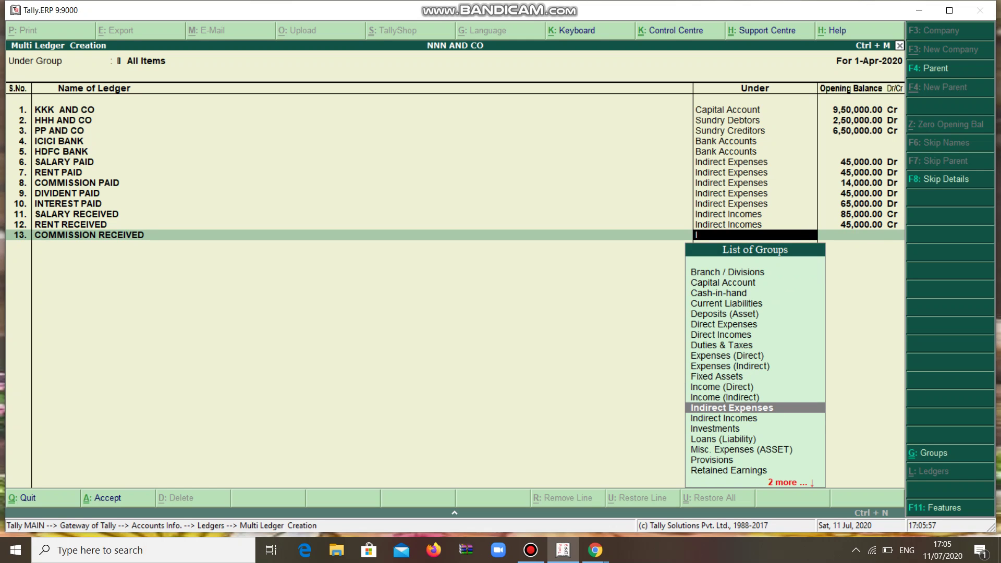
key(Down)
key(Return)
text(145000)
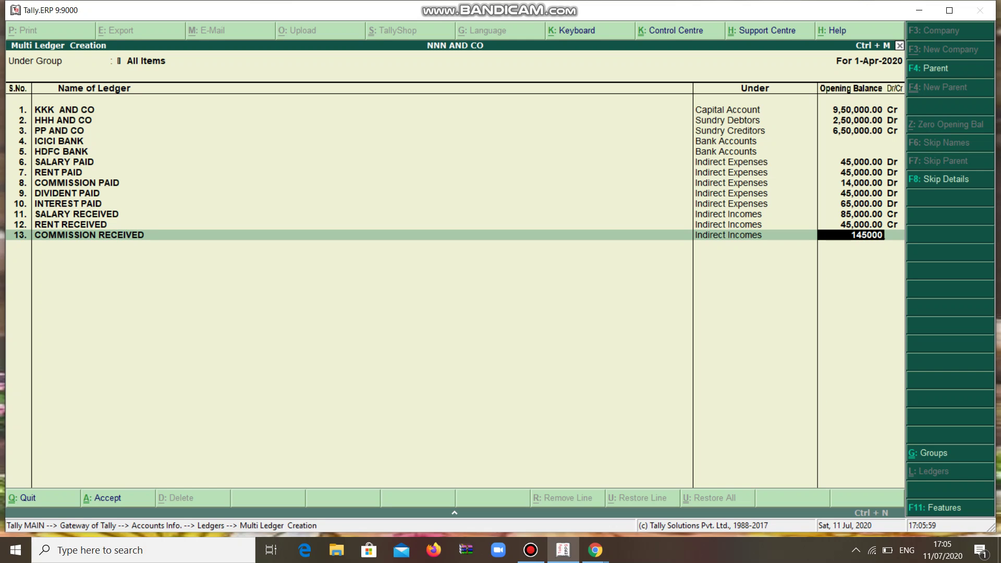
key(Return)
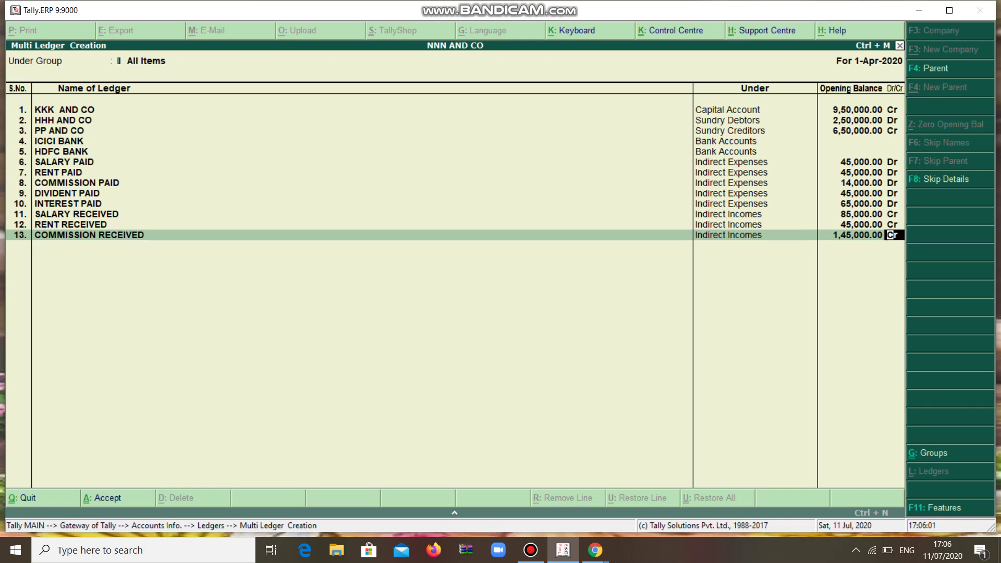
key(Return)
Add the ledger DIVIDENT RECEIVED under Indirect Incomes with an opening balance of 14,500 Cr.
text(DIV)
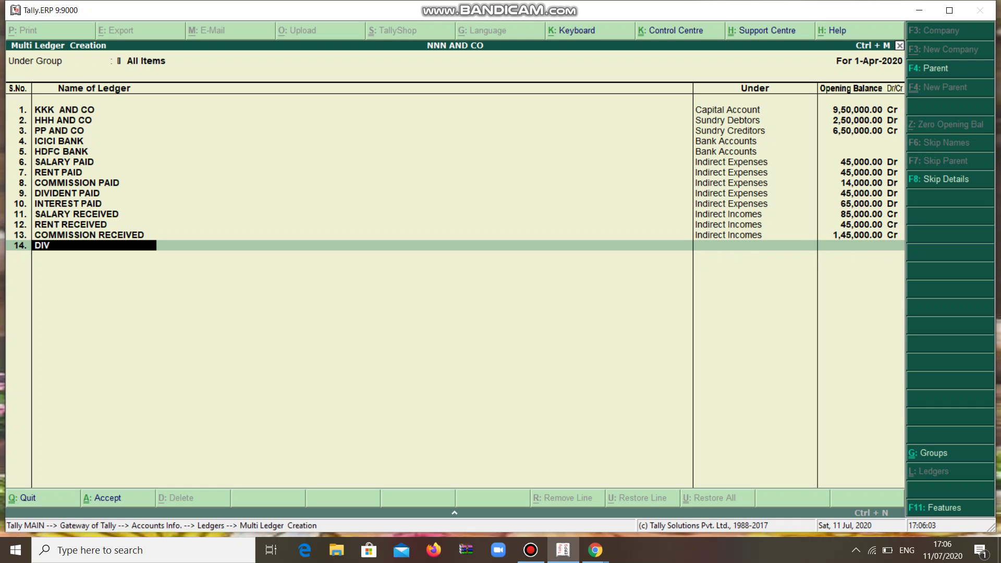
text(IDENT RECEIVED)
key(Return)
text(I)
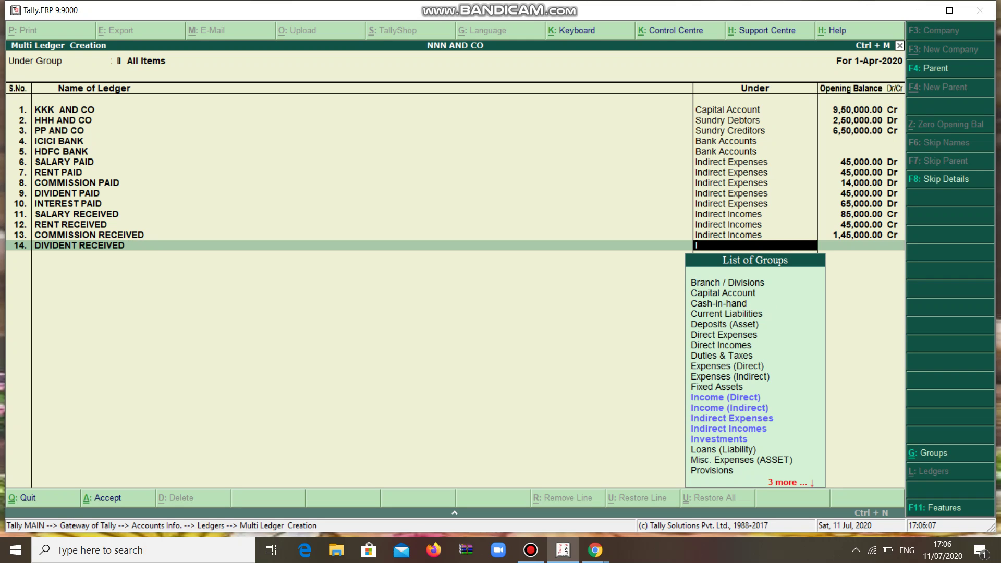
key(Down)
key(Down)
key(Down)
key(Return)
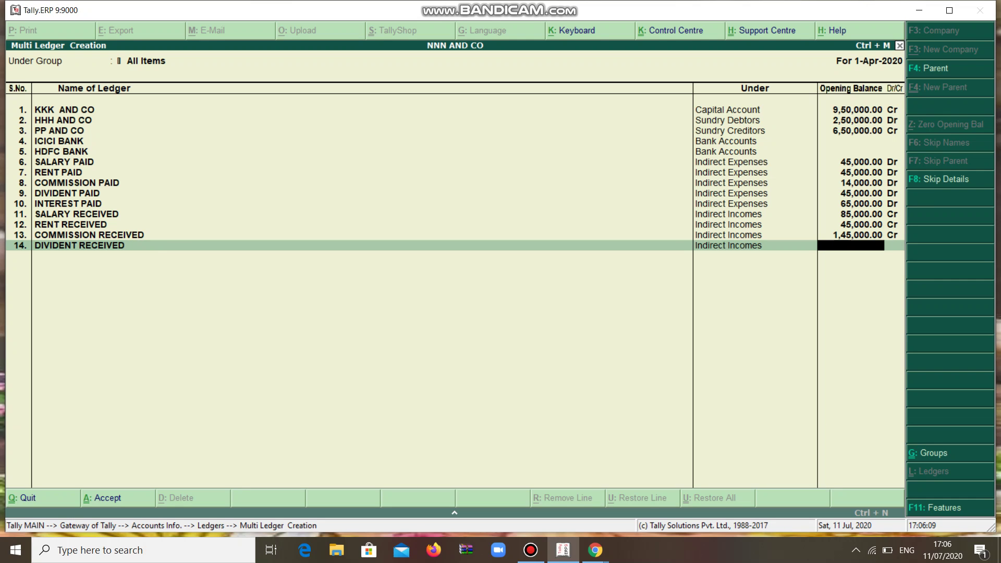
text(145000)
key(BackSpace)
key(Return)
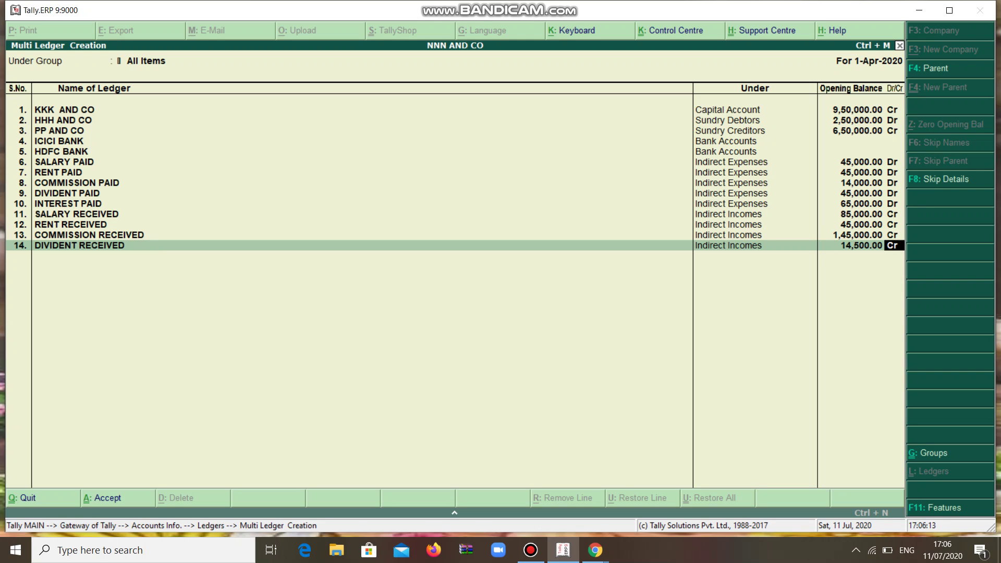
key(Return)
Add the ledger CASH AT BANK under Current Assets with an opening balance of 45,000 Dr.
text(C)
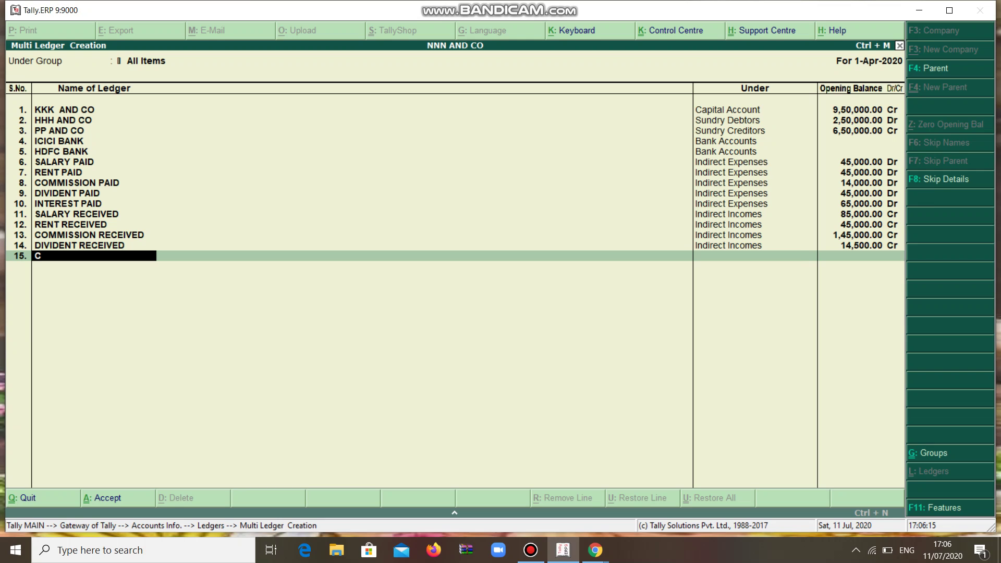
text(ASH AT BANK)
key(Return)
text(cu)
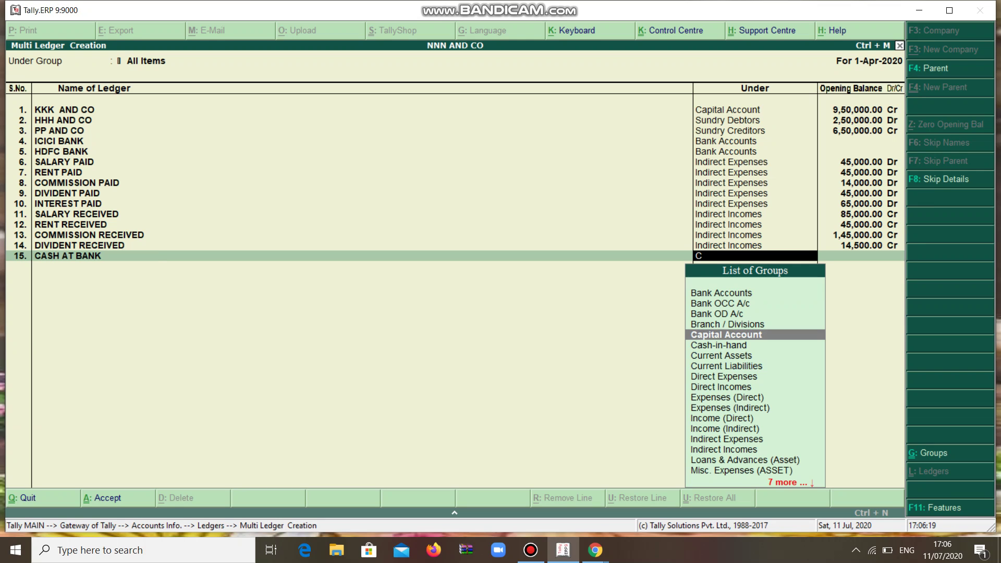
key(Return)
text(45000)
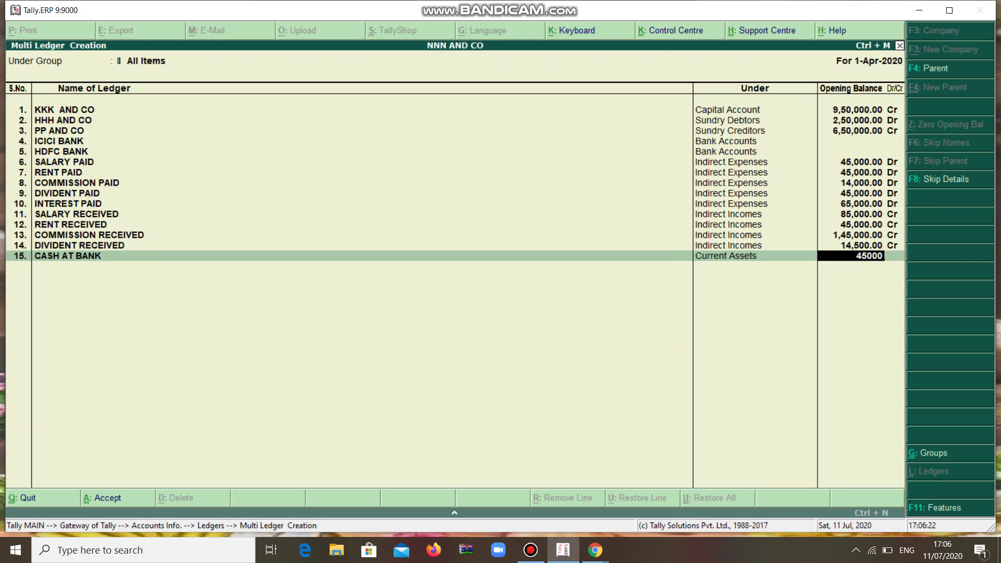
key(Return)
text(d)
key(Return)
Add the ledger DEBTORS under Current Assets with an opening balance of 98,500 Dr.
text(D)
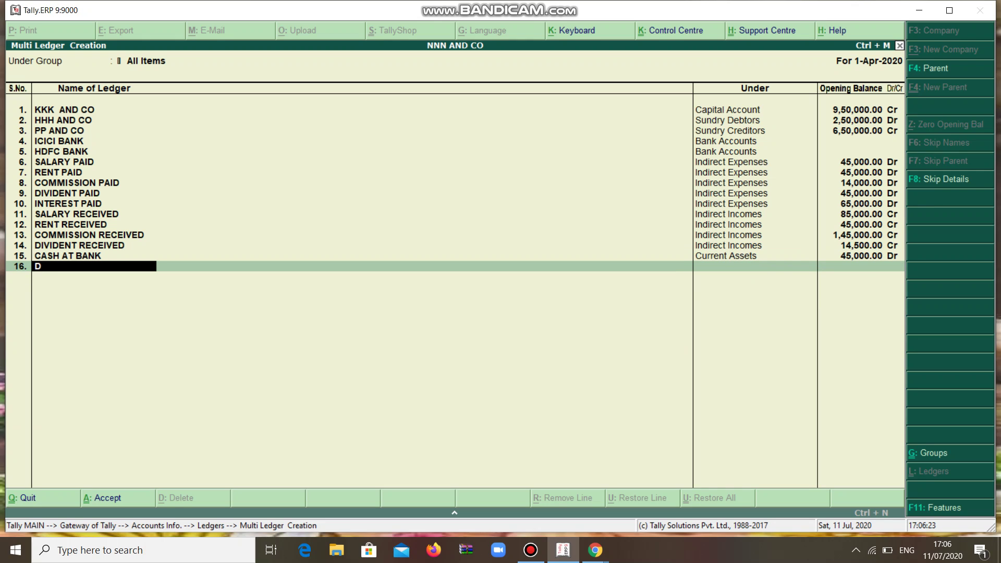
text(EBTORS)
key(Return)
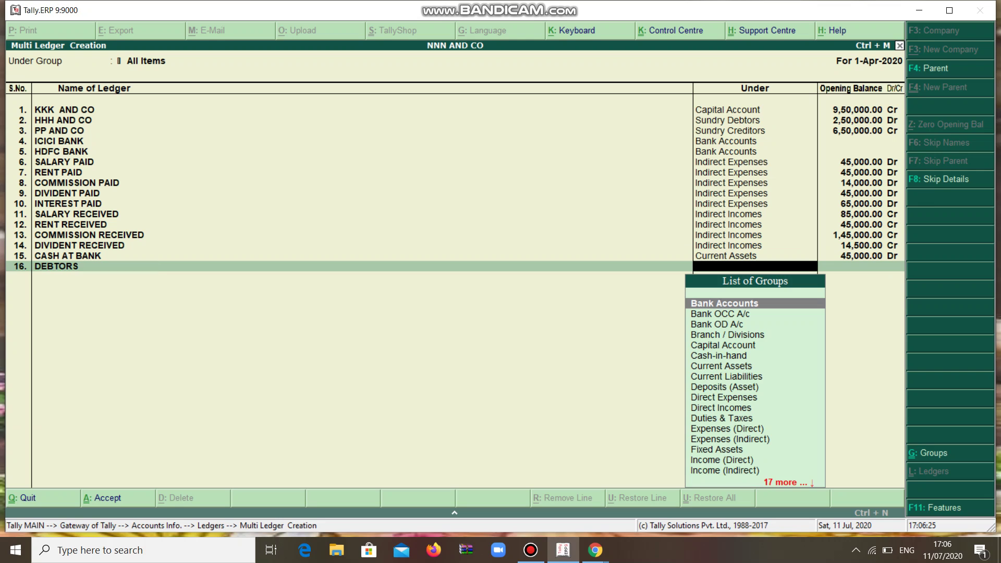
text(c)
key(Down)
key(Down)
key(Return)
text(98500)
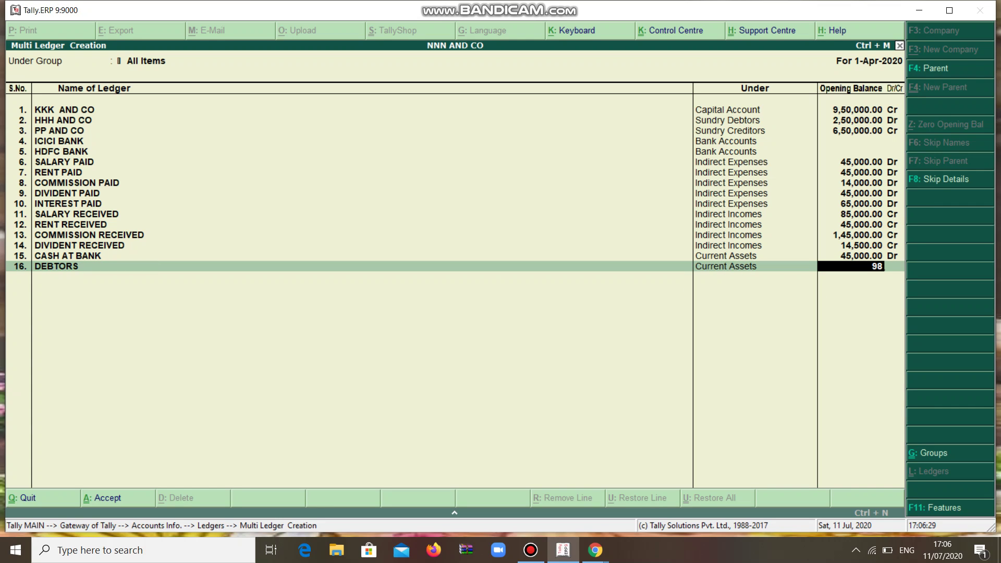
key(Return)
key(Return)
Add the ledger BILLS RECEIVABBLE under Current Assets with an opening balance of 45,000 Dr.
text(BILLSR)
key(BackSpace)
text(RECEI)
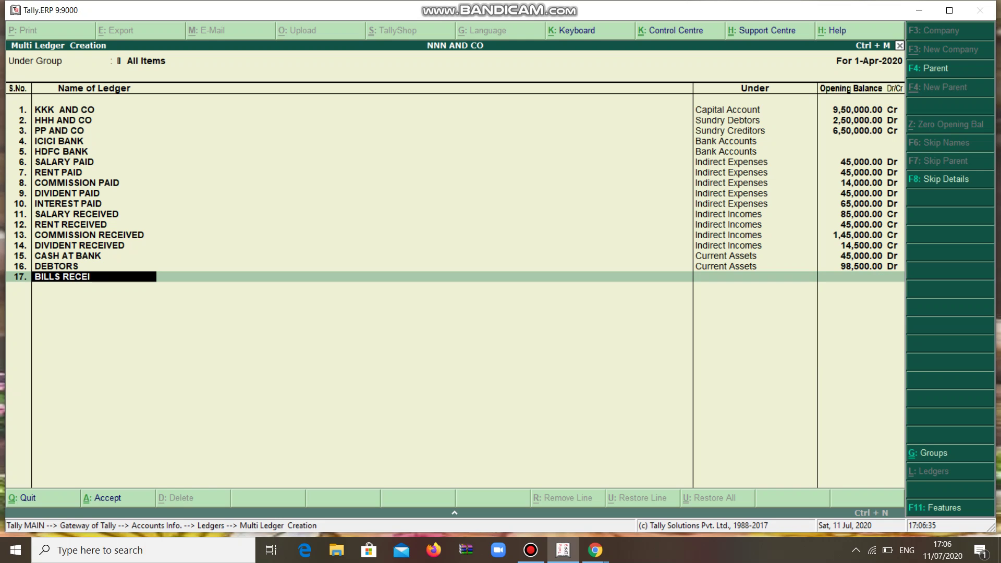
text(VABBLE)
key(Return)
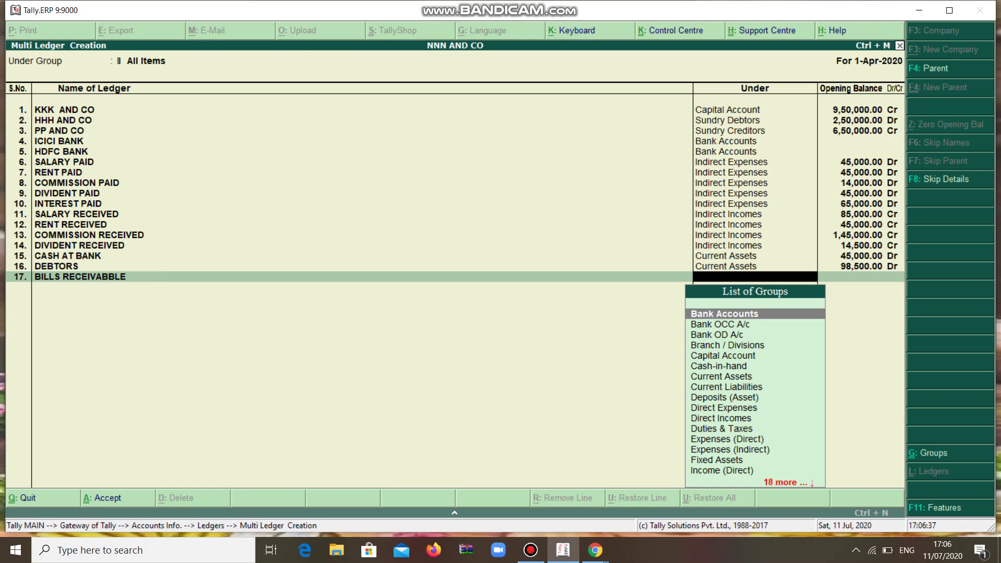
text(C)
key(Down)
key(Down)
key(Down)
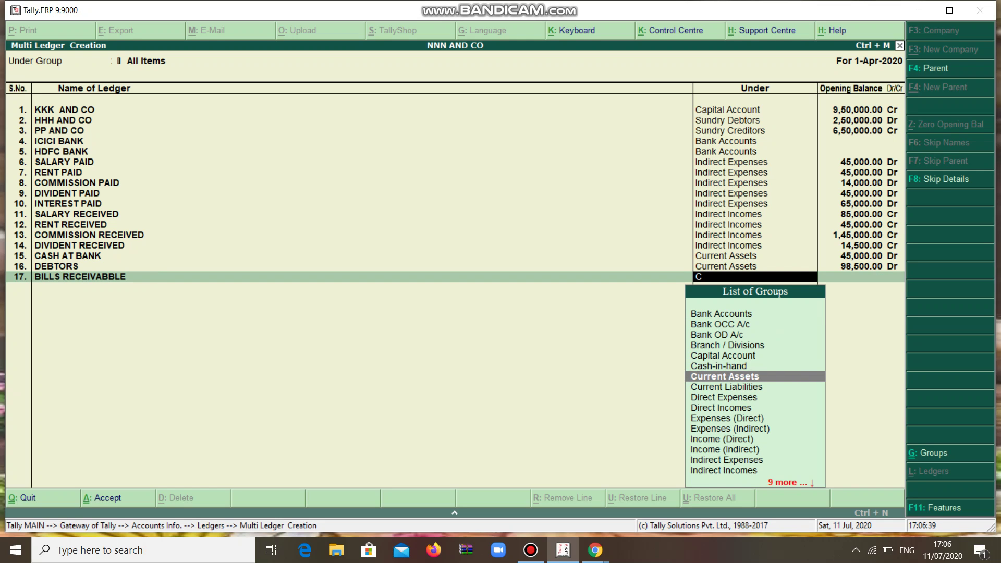
key(Return)
text(45000)
key(Return)
key(Return)
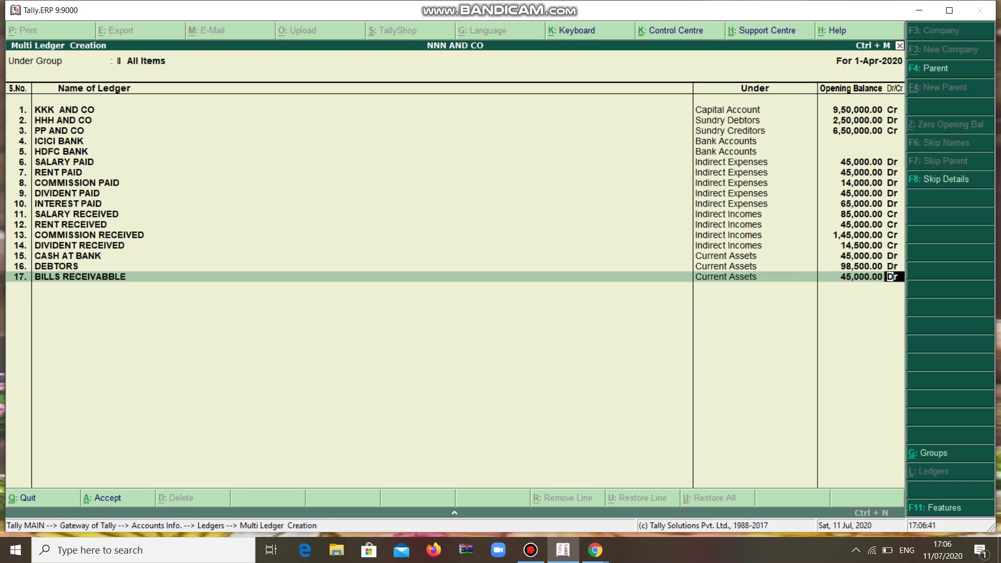
Add the ledger PREPAID EXP under Current Assets with an opening balance of 98,500 Dr.
text(PREP)
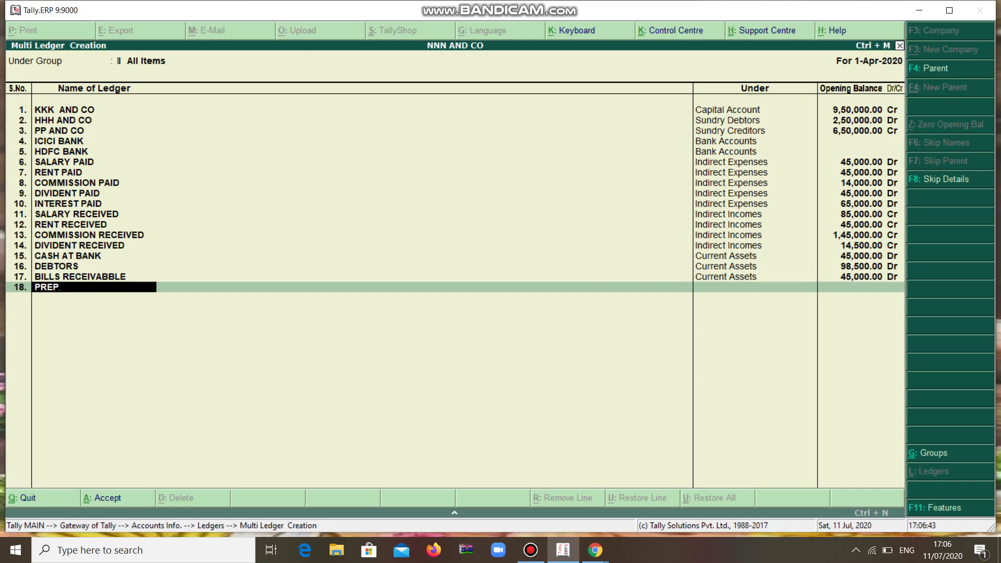
text(AID EXP)
key(Return)
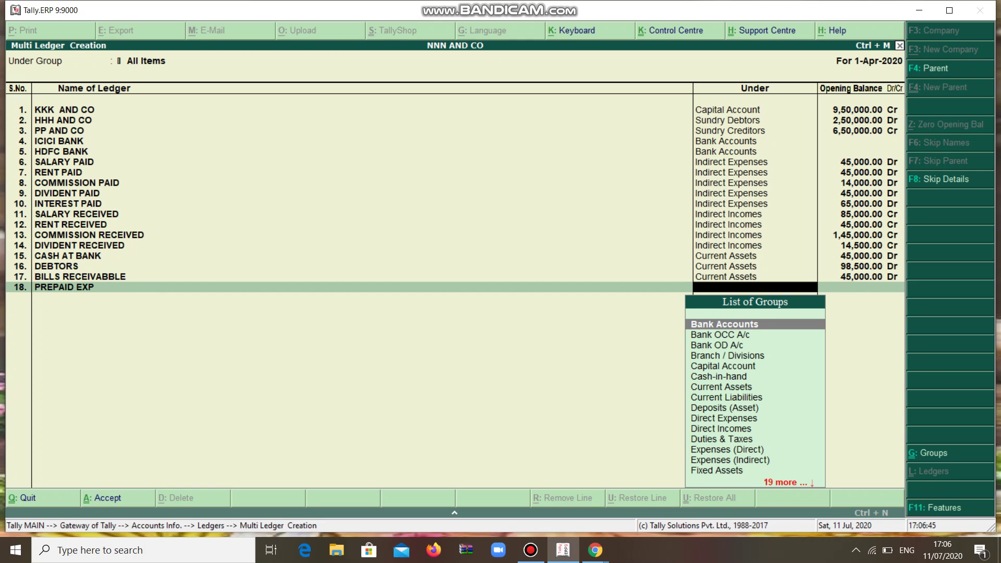
text(C)
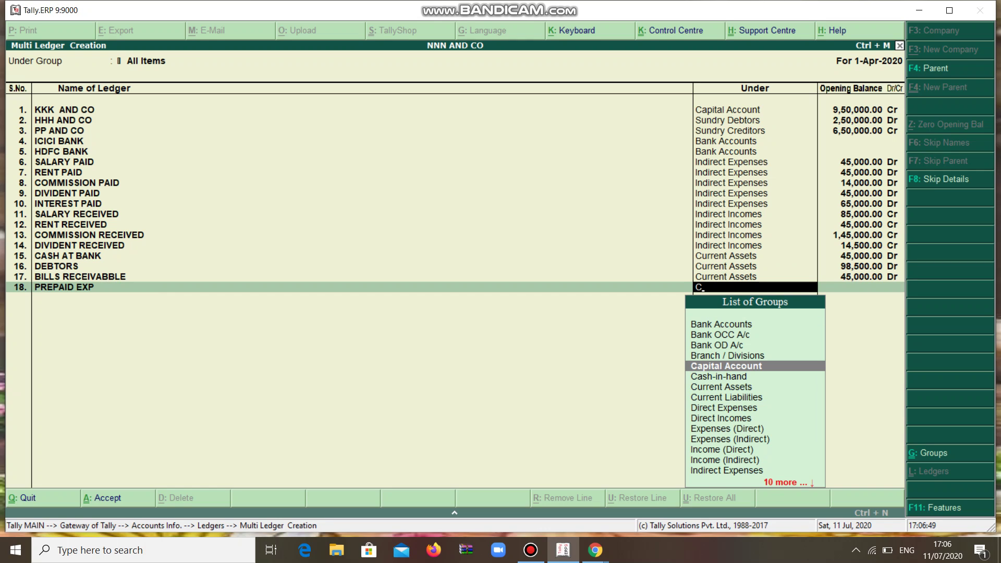
key(Down)
key(Down)
key(Return)
text(98500)
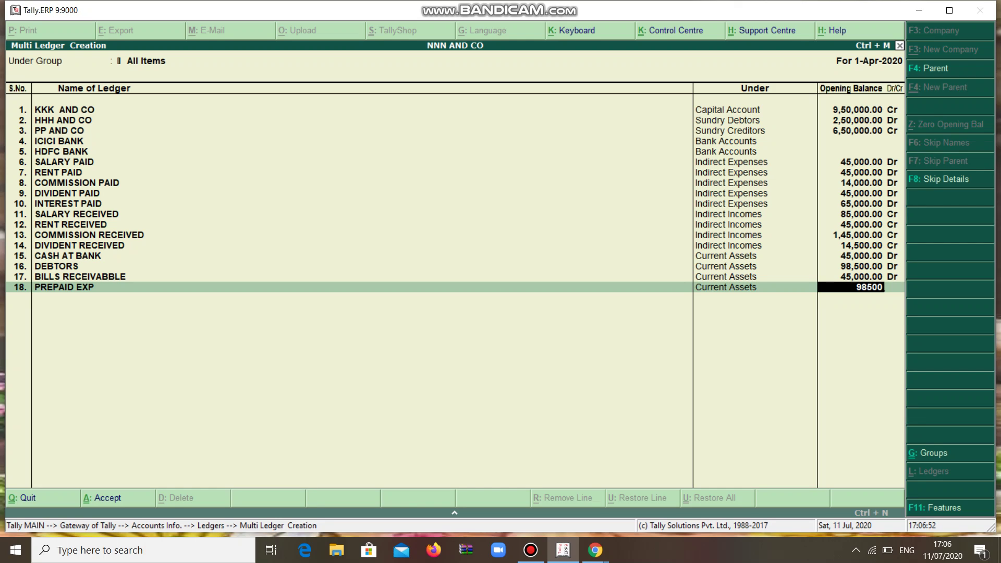
key(Return)
key(Return)
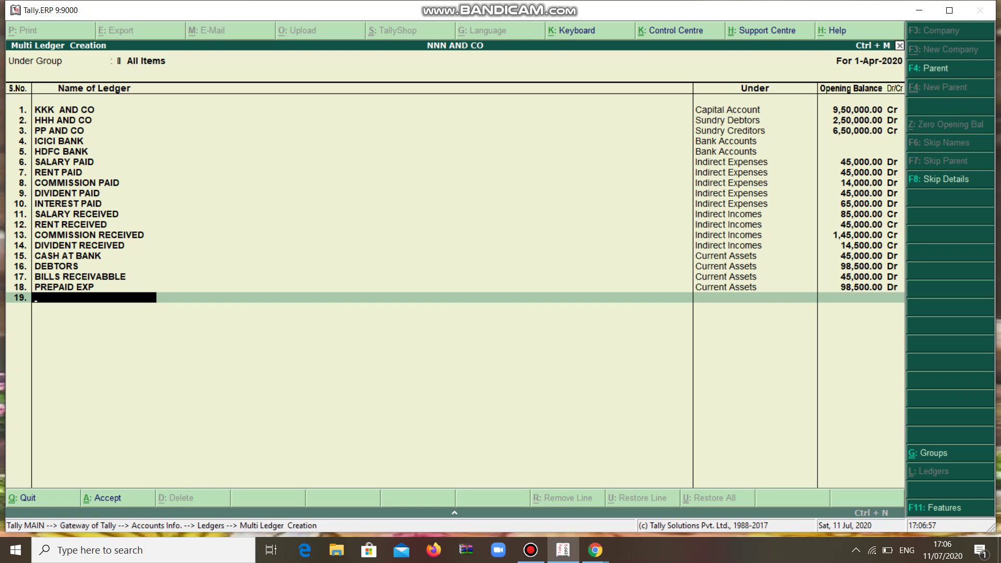
Add the ledger LAND AND BUILDING under Fixed Assets with an opening balance of 45,000 Dr, keeping the ledger list open for more entries.
text(LAND AND BUILDING)
key(Return)
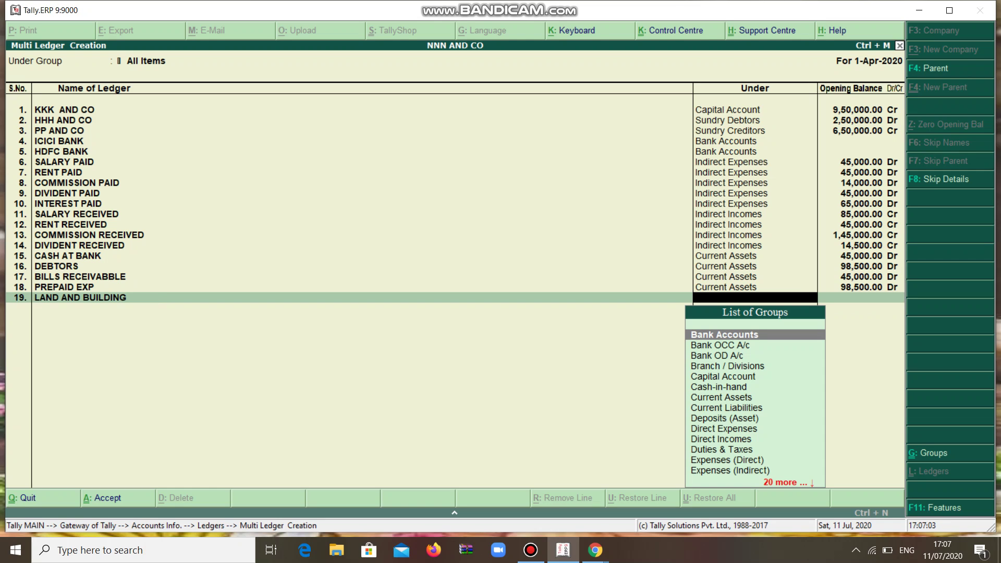
text(F)
key(Return)
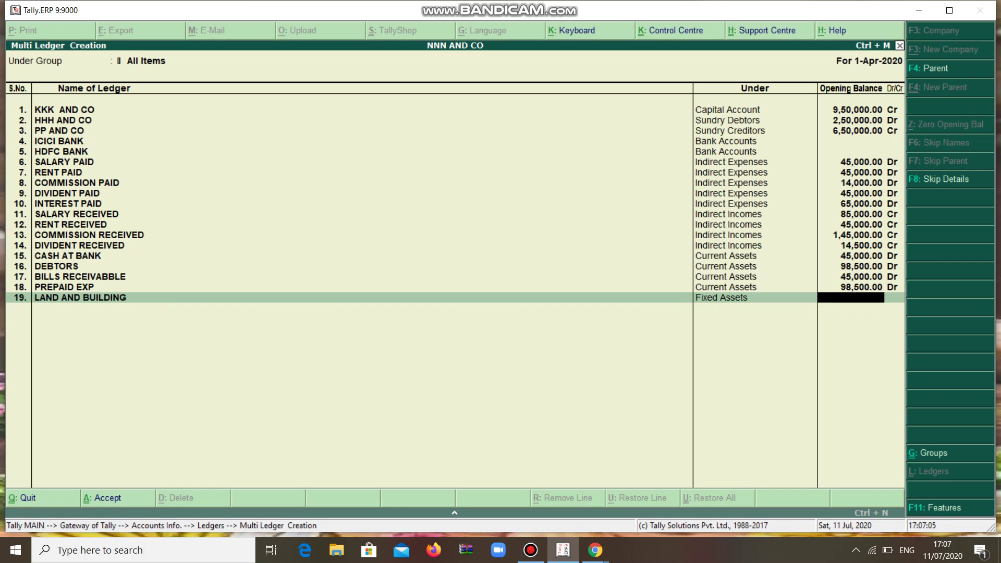
text(45000)
key(Return)
key(Return)
key(Return)
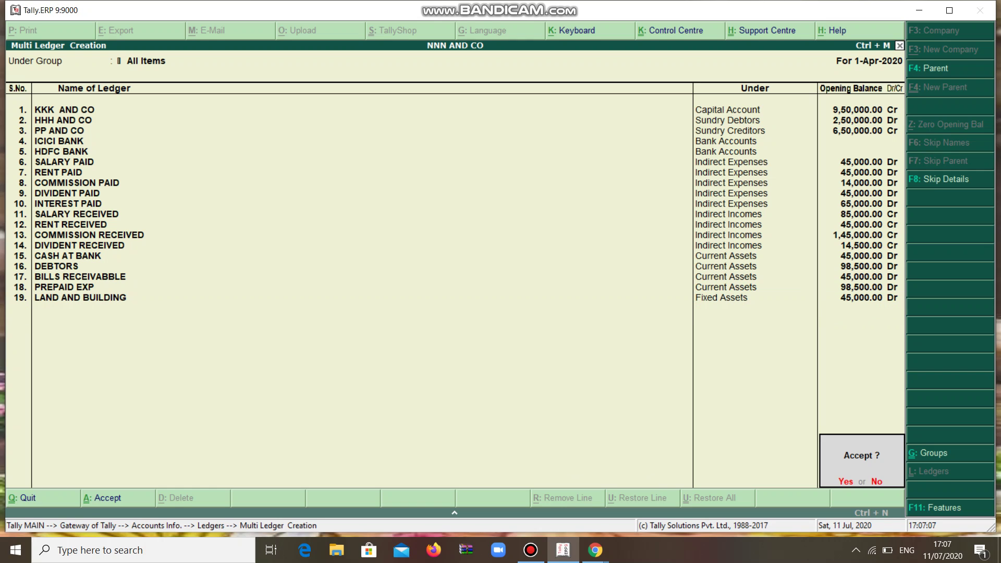
key(n)
key(Return)
Add the ledger PLANT AND MACHINERY under Fixed Assets with an opening balance of 98,500 Dr.
text(PLANT AND MACHI)
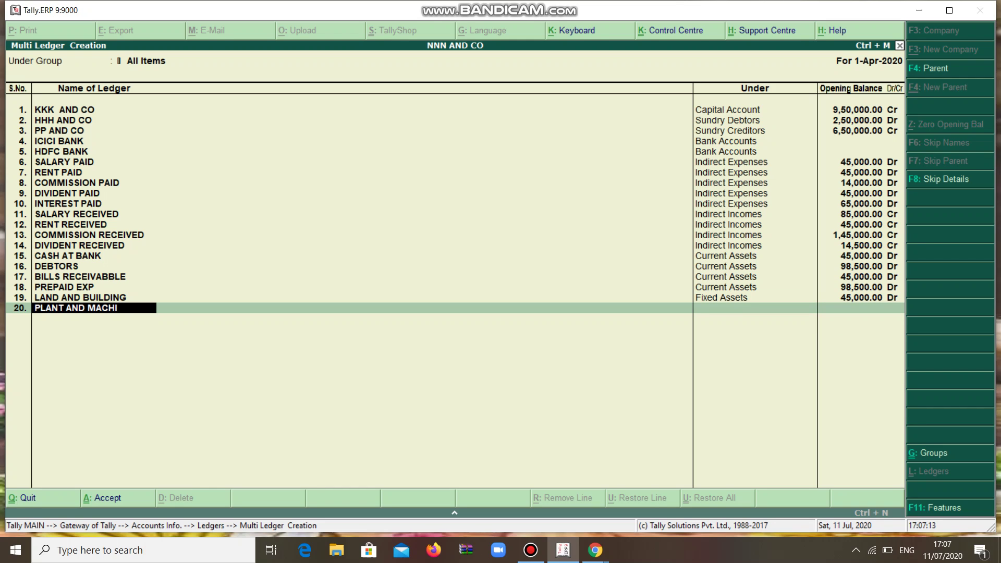
text(NERY)
key(Return)
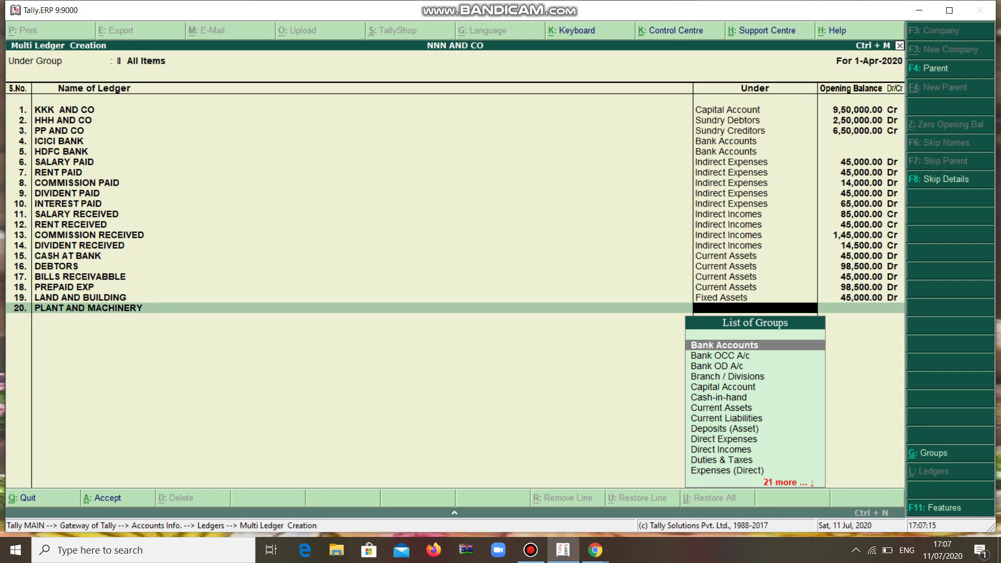
text(f)
key(Return)
text(98500)
key(Return)
Add the ledger TRADE MARKS under Fixed Assets with an opening balance of 87,450 Dr.
text(TRADE MARKS)
key(Return)
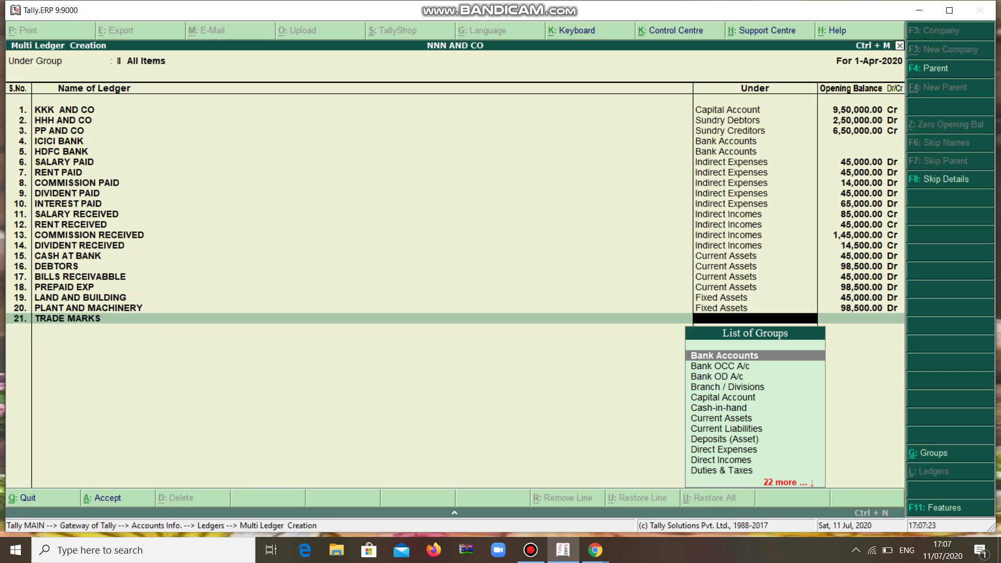
text(f)
key(Return)
text(87450)
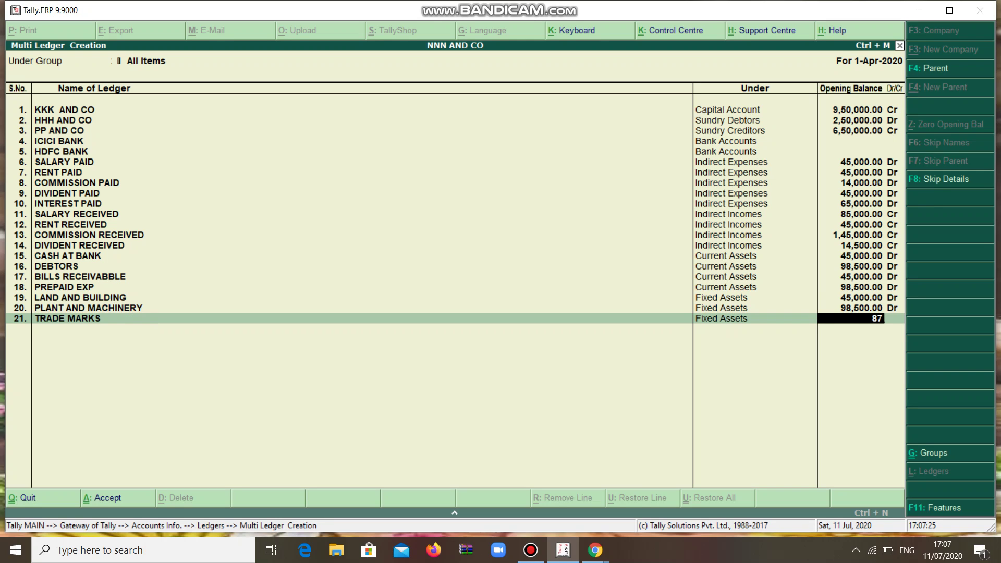
key(Return)
key(Return)
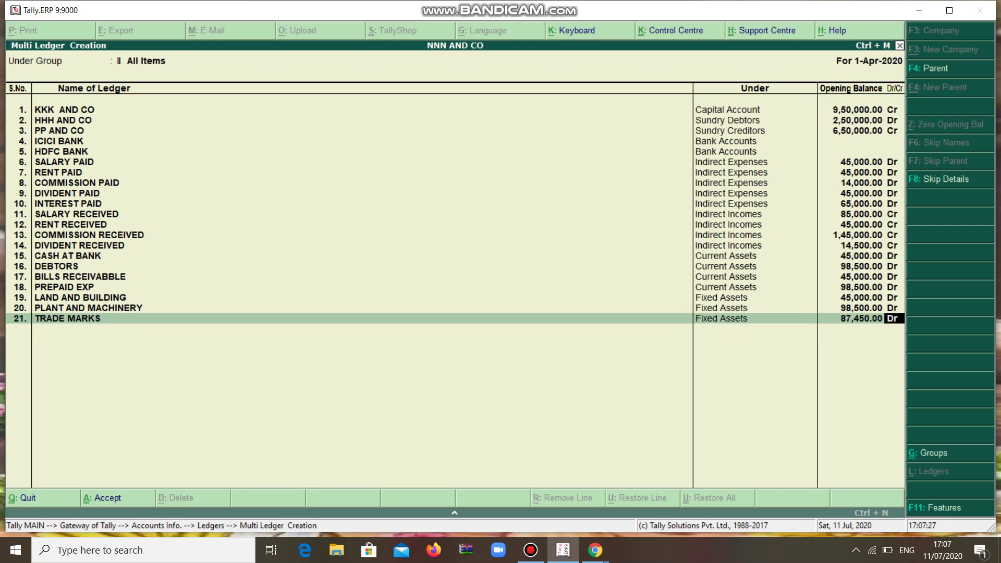
Add the ledger COPY RIGHTS under Fixed Assets with an opening balance of 26,000 Dr.
text(COP)
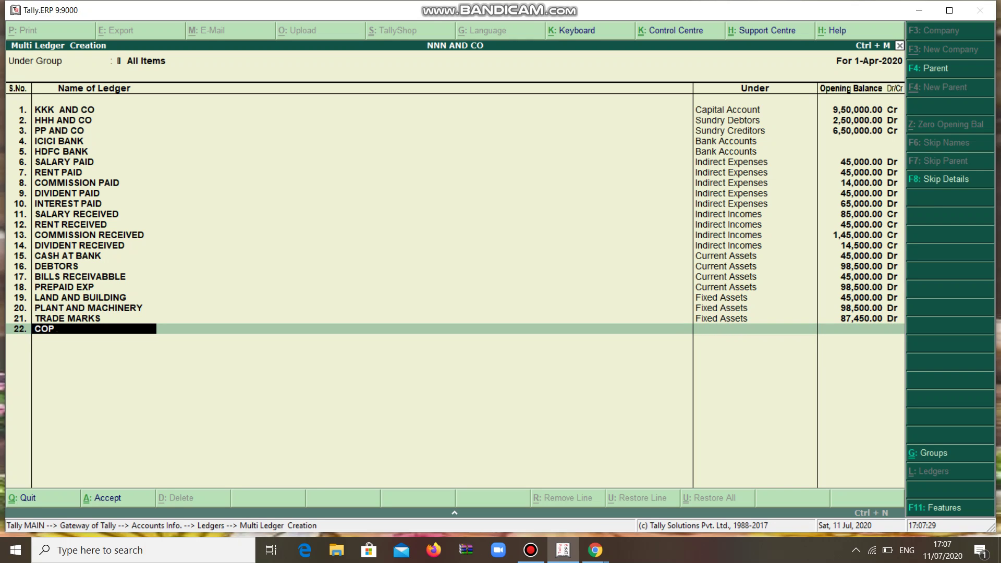
text(Y RIGHTS)
key(Return)
text(f)
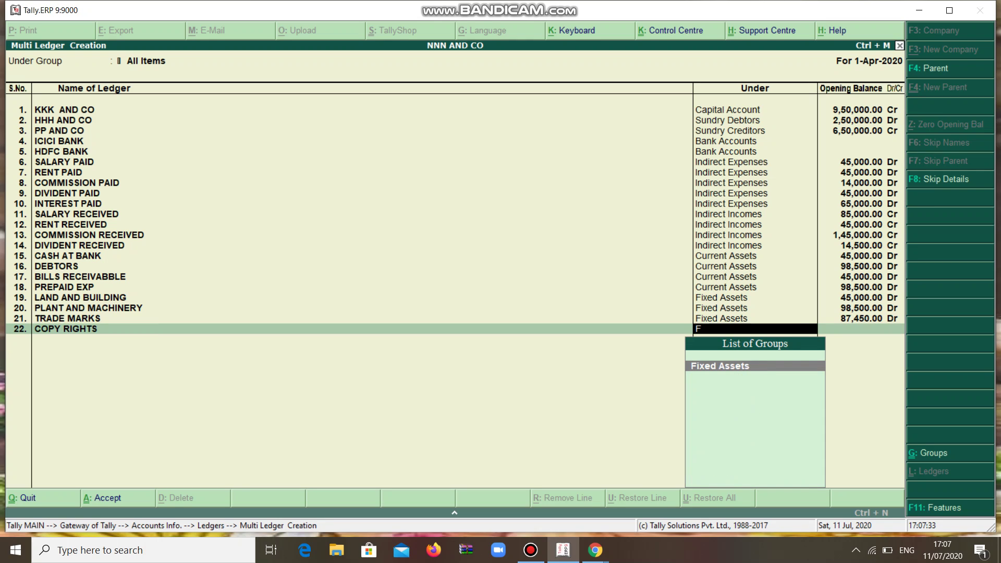
key(Return)
text(26000)
key(Return)
key(Return)
Add the ledger COMPUTERS under Fixed Assets with an opening balance of 1,45,000 Dr.
text(COMP)
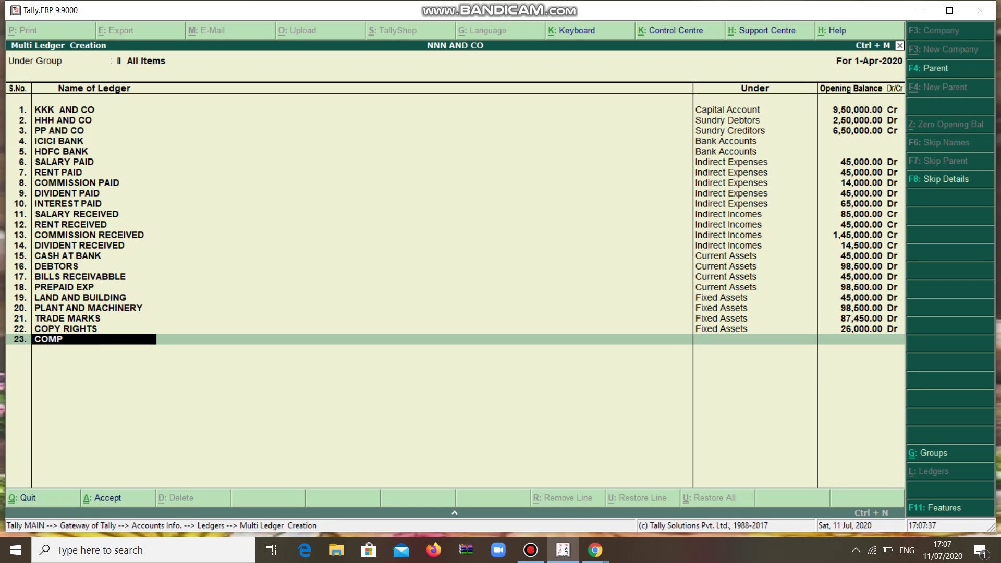
text(UTERS)
key(Return)
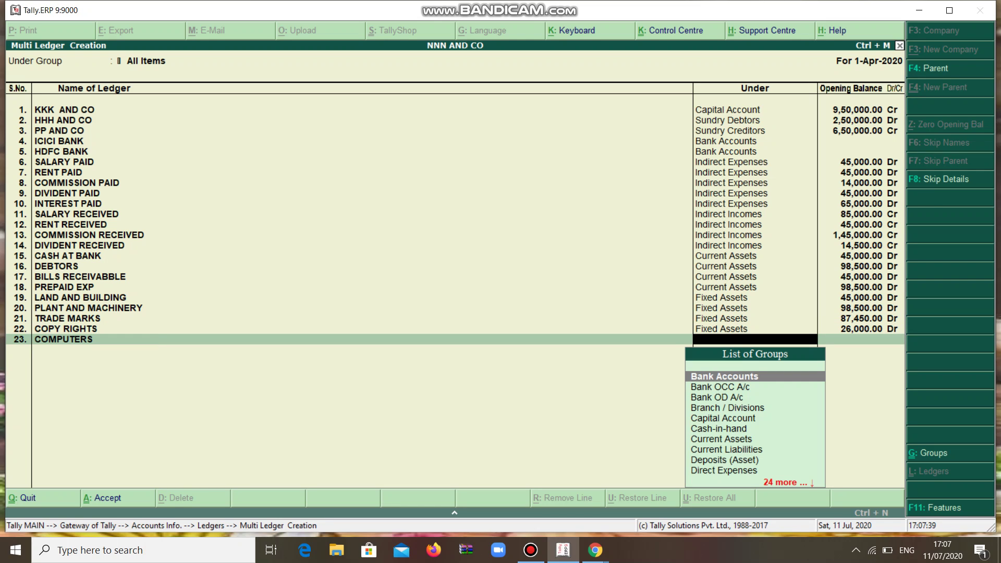
key(Down)
key(Down)
key(Down)
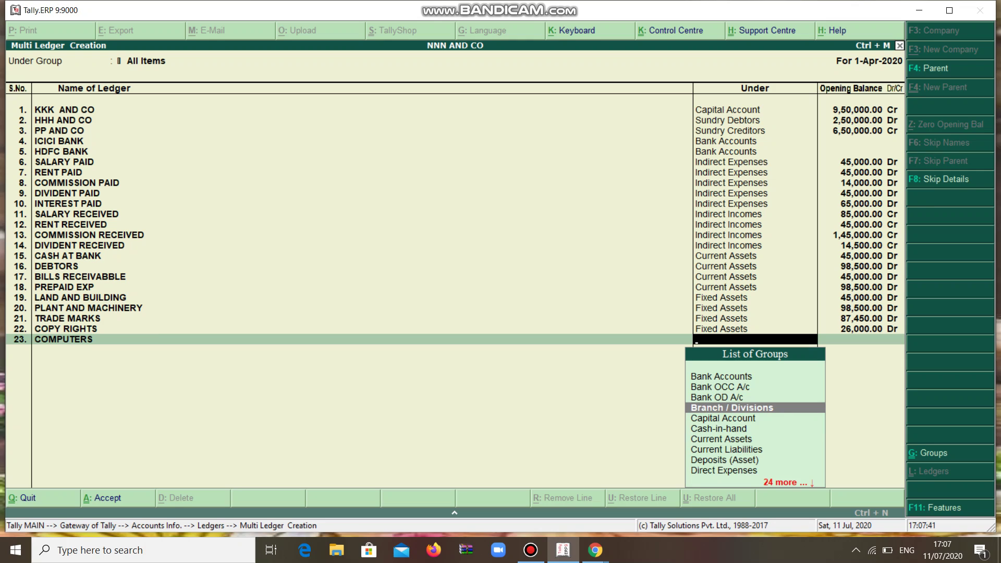
text(f)
key(Return)
text(145000)
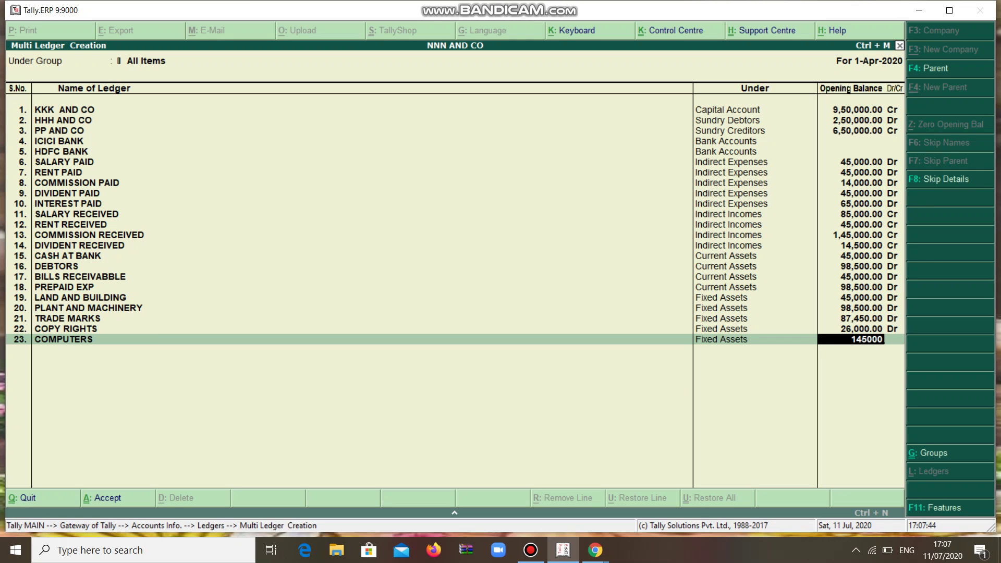
key(Return)
key(Return)
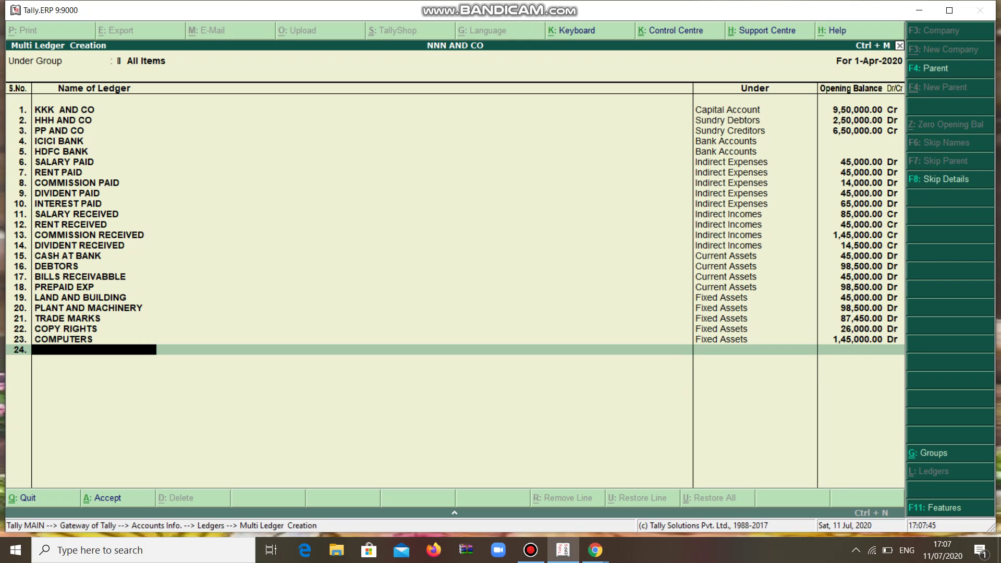
Add the ledger CREDITORES under Current Liabilities with an opening balance of 45,000 Cr.
text(CREDITORES)
key(Return)
text(C)
key(Down)
key(Down)
key(Down)
key(Down)
key(Return)
text(45000)
key(Return)
key(Return)
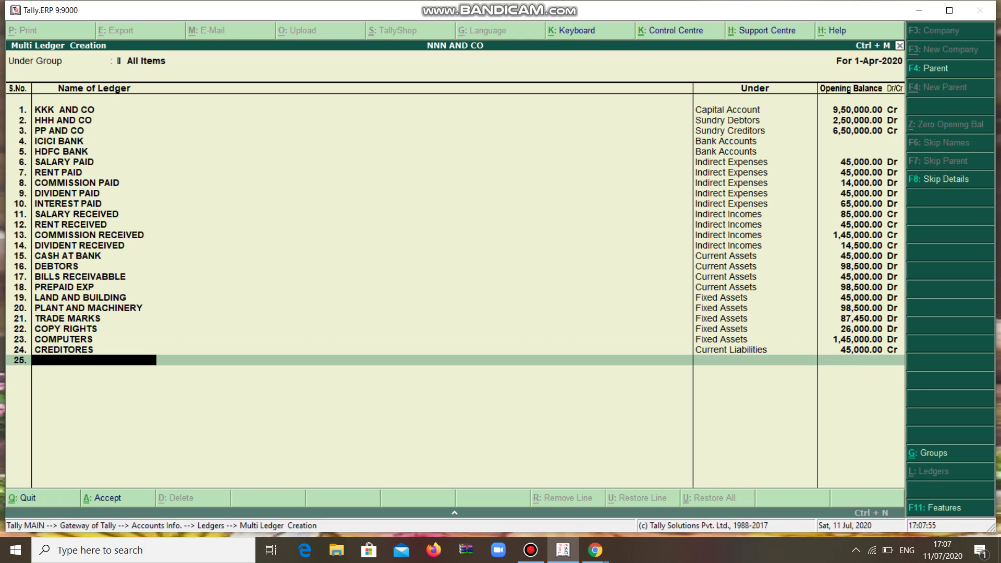
Add the ledger BILLS PAYABLE under Current Liabilities with an opening balance of 45,000 Cr, keeping the ledger list open for more entries.
text(BO)
key(BackSpace)
text(ILLS PAYABLE)
key(Return)
text(C)
key(Down)
key(Down)
key(Down)
key(Return)
text(45000)
key(Return)
key(Return)
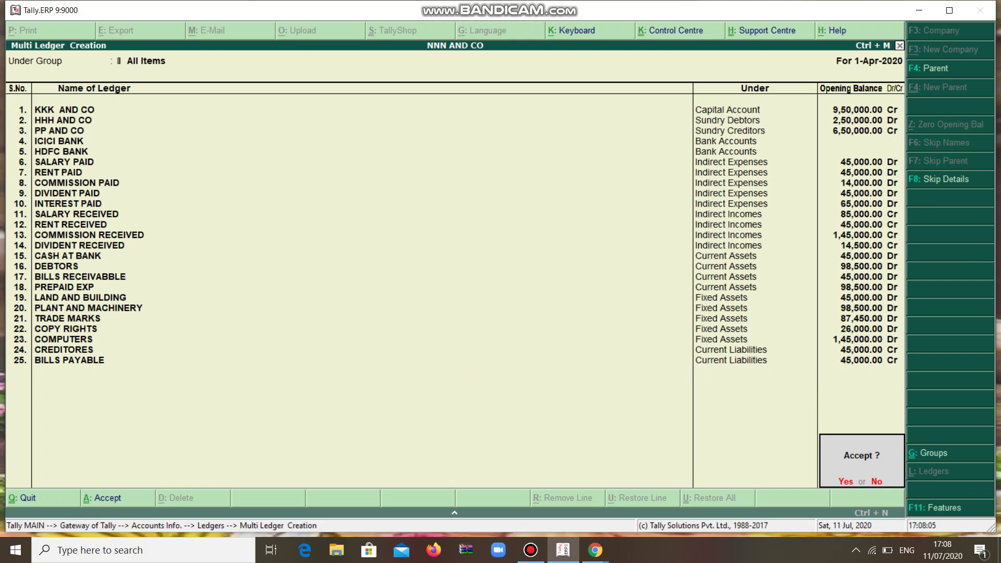
key(Escape)
key(Return)
Add the ledger BANK OVER DRAFT under Current Liabilities with an opening balance of 45,000 Cr, and accept the whole multi-ledger list.
text(BAN)
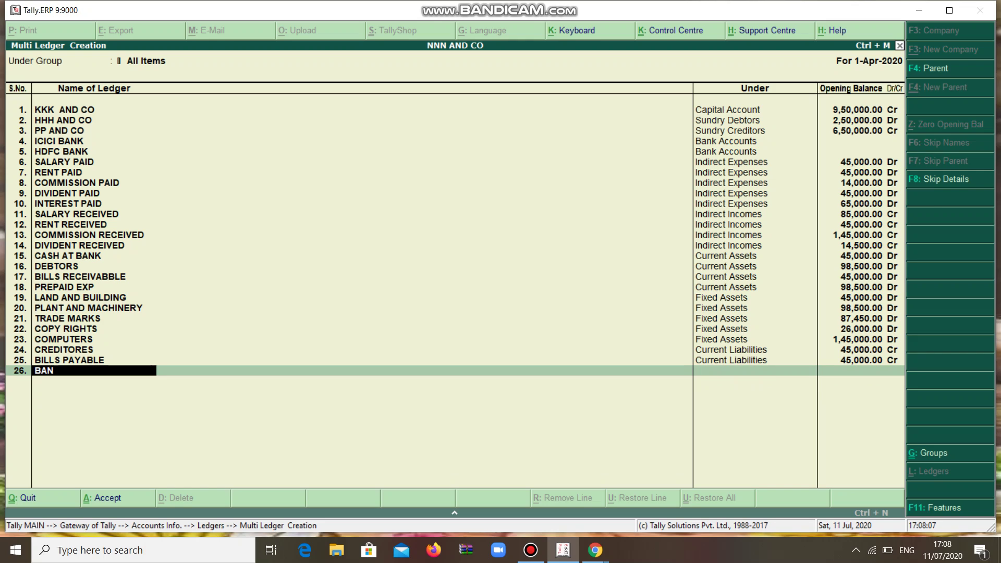
text(K OVER DRAFT)
key(Return)
key(Down)
key(Down)
key(Down)
key(Down)
key(Down)
key(Down)
key(Down)
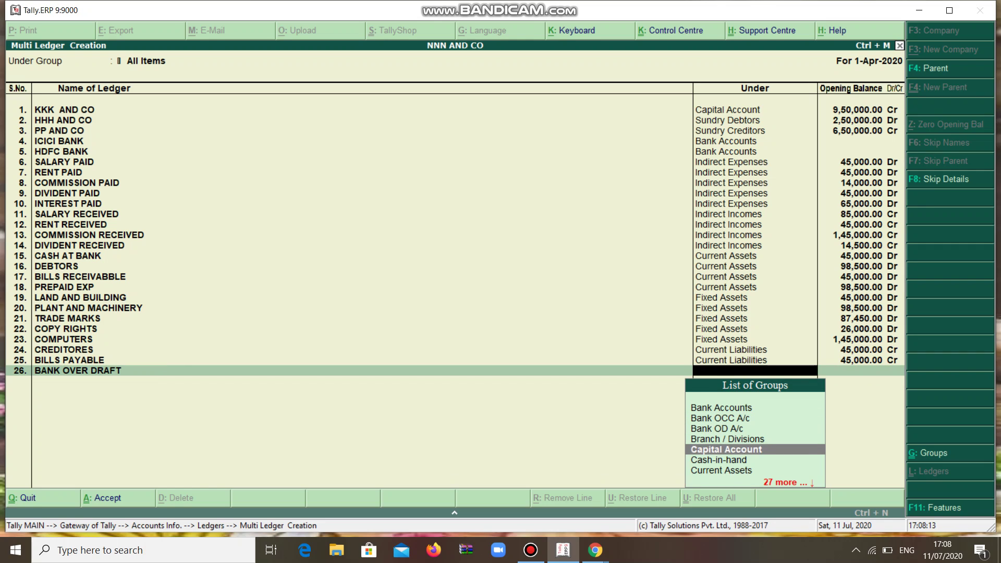
key(Return)
text(450000)
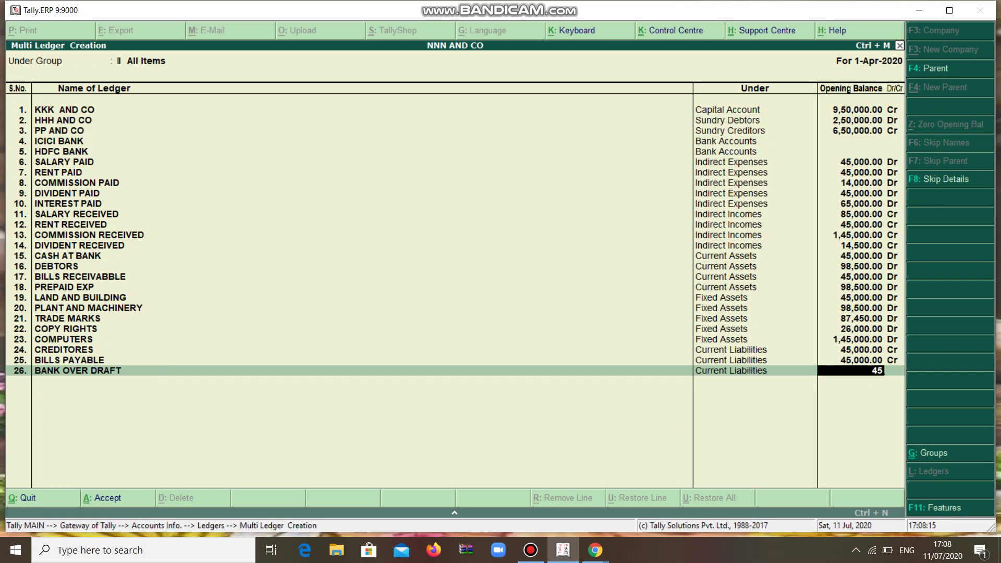
key(BackSpace)
key(Return)
key(Return)
key(Return)
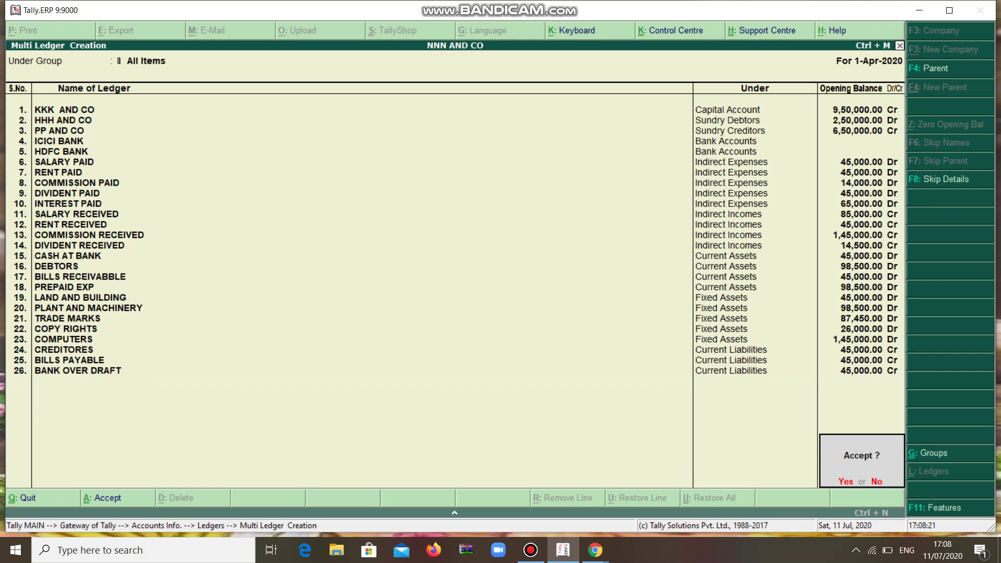
key(Return)
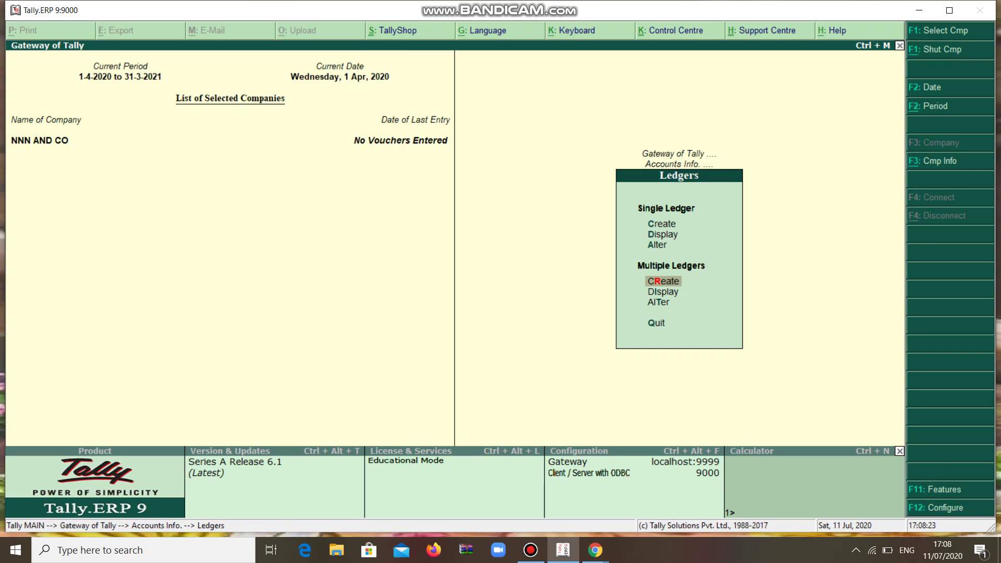
Open the multiple-ledger display for the group All Items.
key(Down)
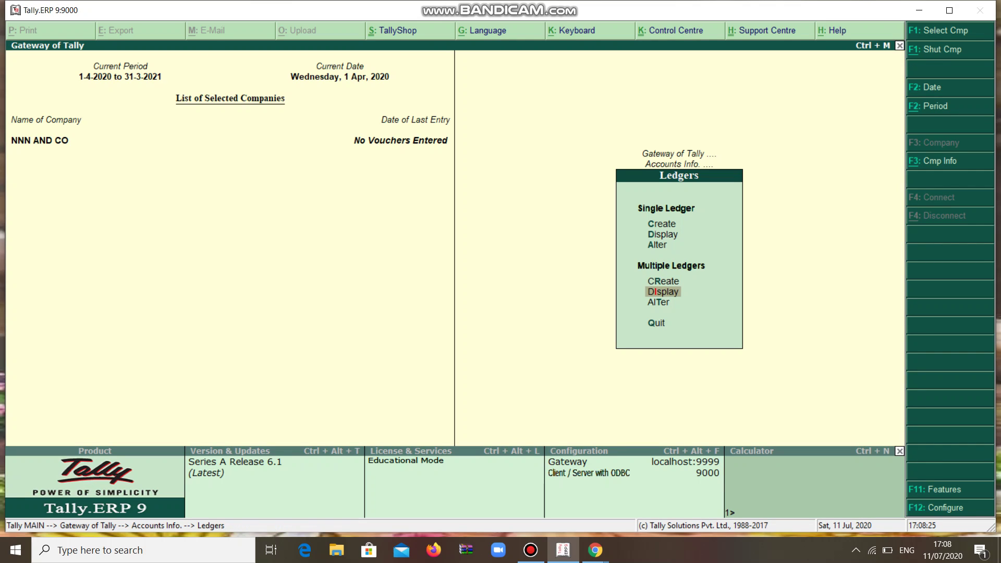
key(Return)
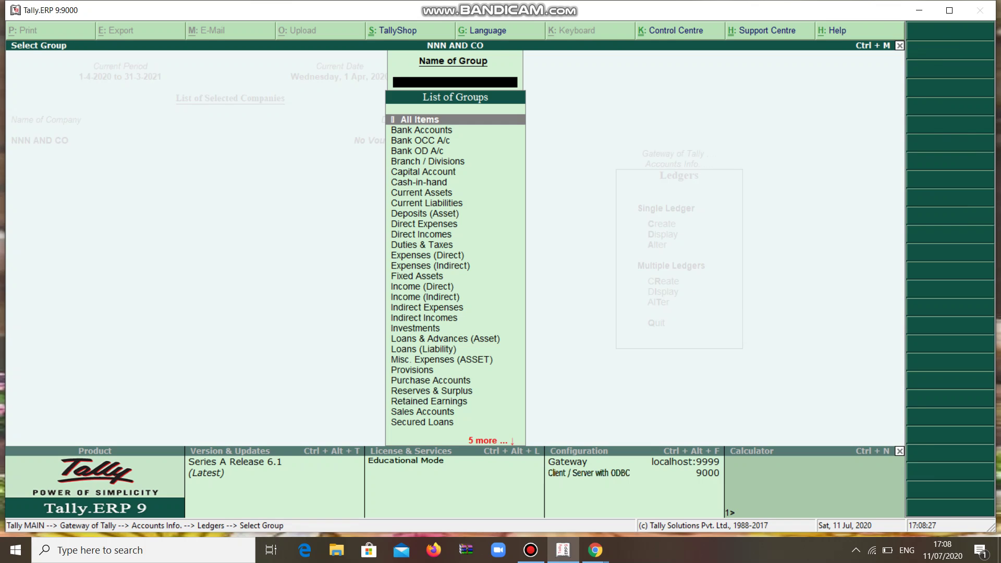
key(Return)
Examine the displayed ledgers one by one, checking each name, its group and its opening balance.
key(Down)
key(Down)
key(Down)
key(Down)
key(Down)
key(Down)
key(Down)
key(Down)
key(Down)
key(Down)
key(Down)
key(Down)
key(Down)
key(Down)
key(Down)
key(Down)
key(Down)
key(Down)
key(Down)
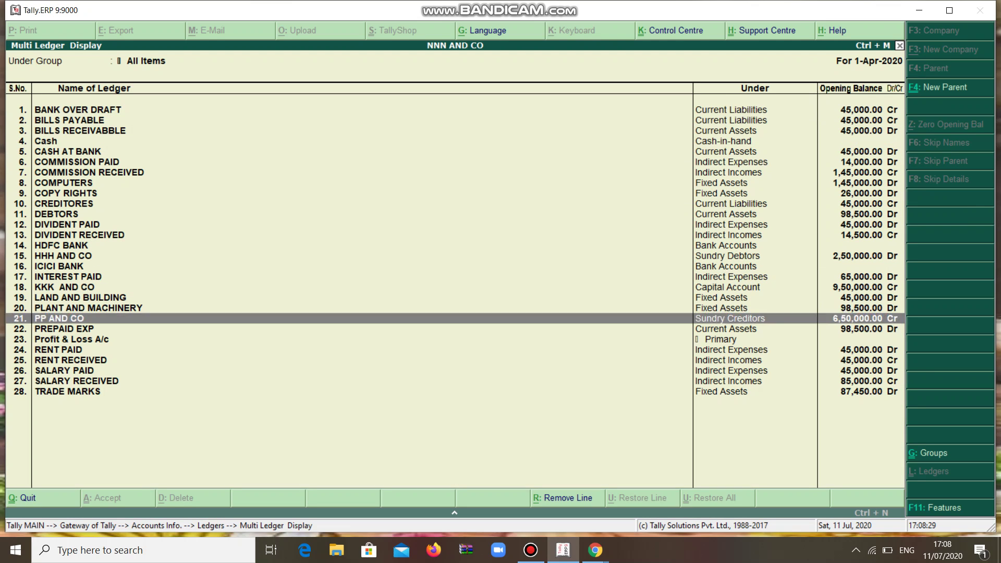
key(Down)
key(Down)
key(Down)
key(Down)
key(Down)
key(Down)
key(Down)
key(Down)
key(Up)
key(Up)
key(Up)
key(Up)
key(Up)
key(Up)
key(Up)
key(Up)
key(Up)
key(Up)
key(Up)
key(Up)
key(Up)
key(Up)
key(Up)
key(Up)
key(Up)
key(Up)
key(Up)
key(Up)
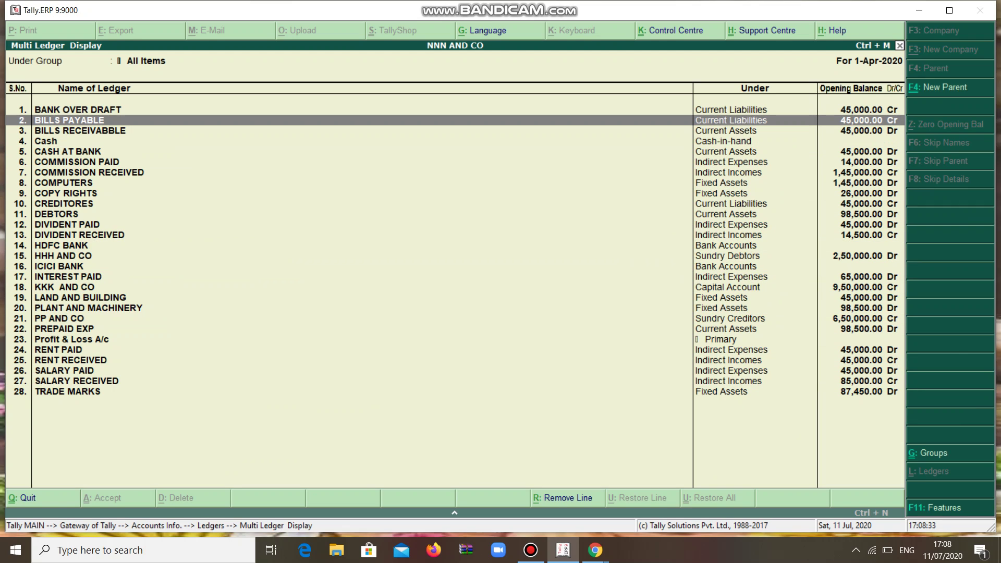
key(Down)
key(Down)
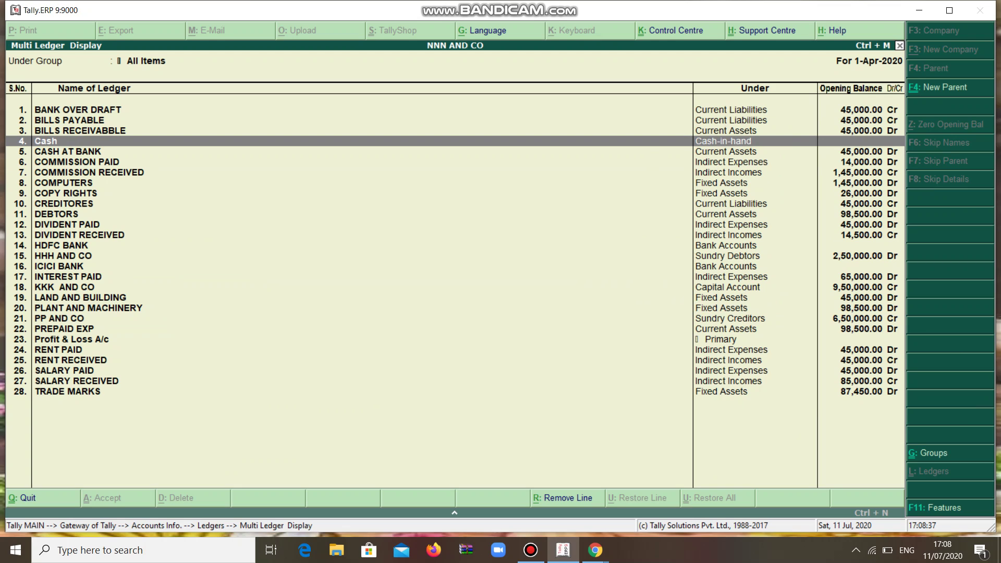
key(Down)
key(Down)
key(Down)
key(Down)
key(Down)
key(Down)
key(Down)
key(Down)
key(Down)
key(Down)
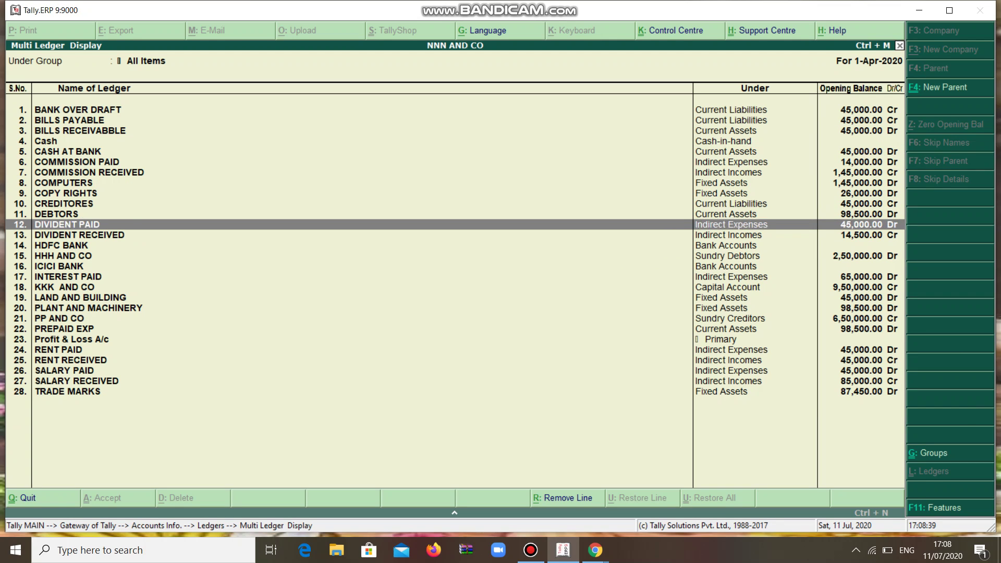
Examine the remaining ledgers in the display, down to Profit & Loss A/c, and leave the multi-ledger display.
key(Down)
key(Down)
key(Down)
key(Down)
key(Down)
key(Down)
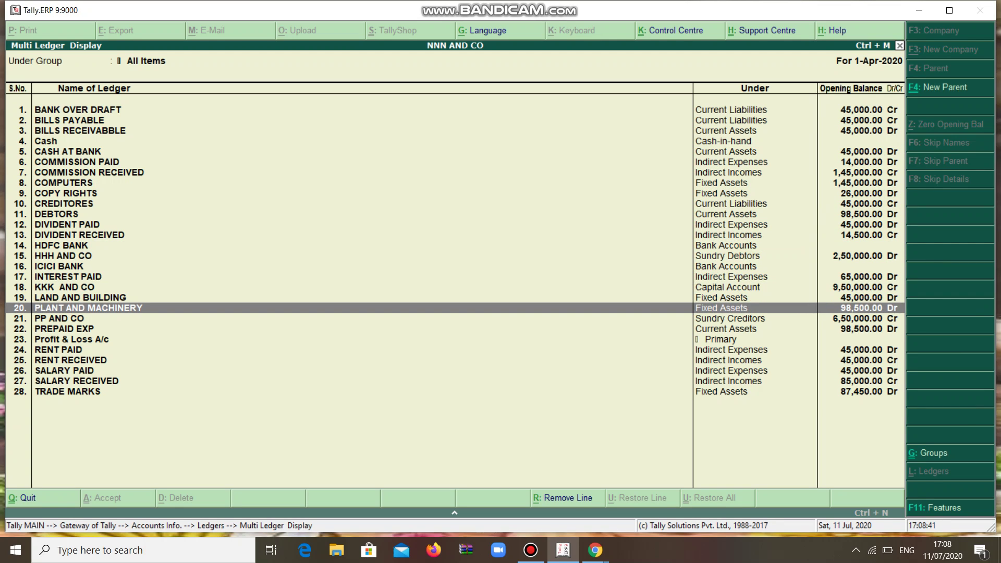
key(Down)
key(Down)
key(Down)
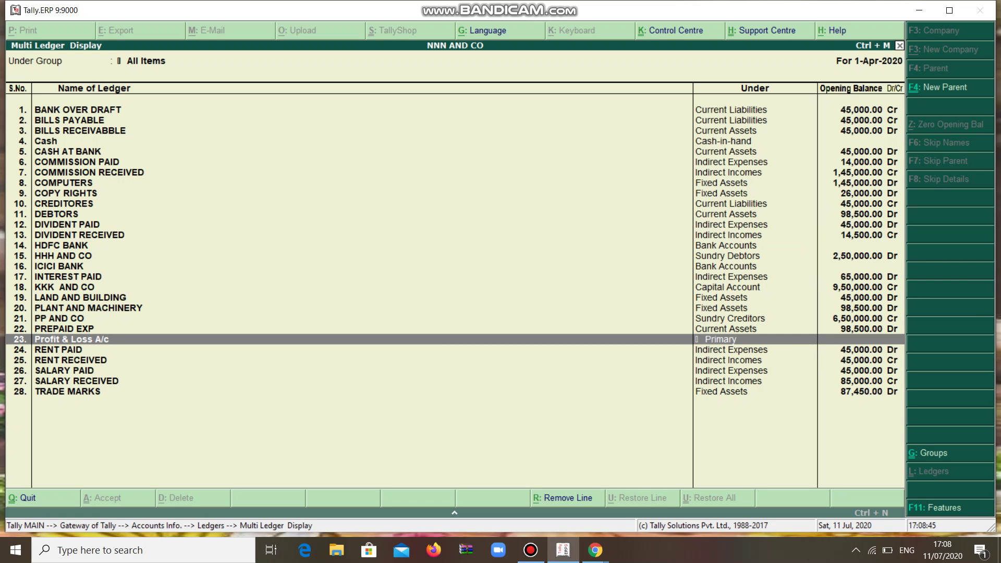
key(Escape)
key(Escape)
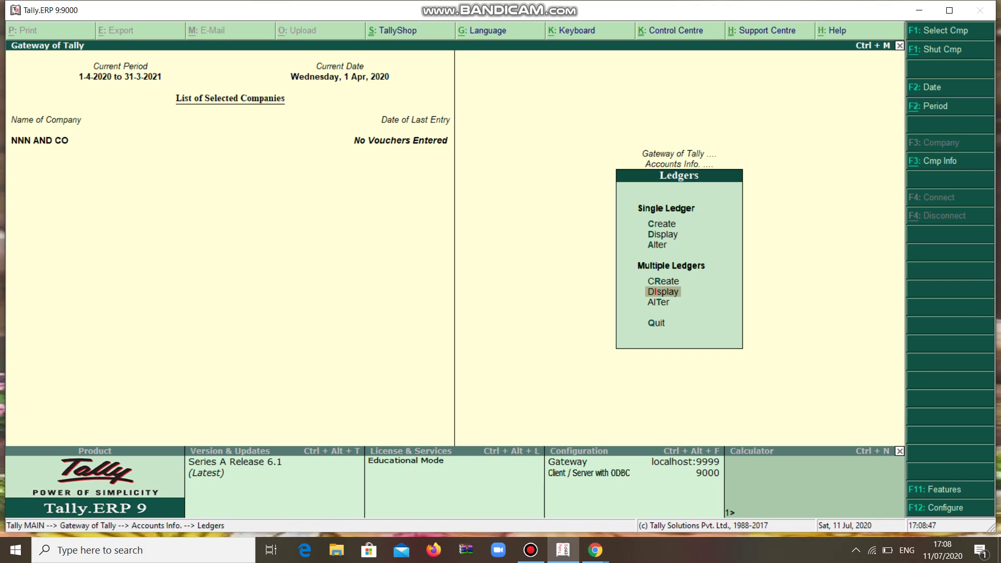
Alter the single ledger DIVIDENT PAID, changing its name to S B M.
key(Up)
key(Up)
key(Return)
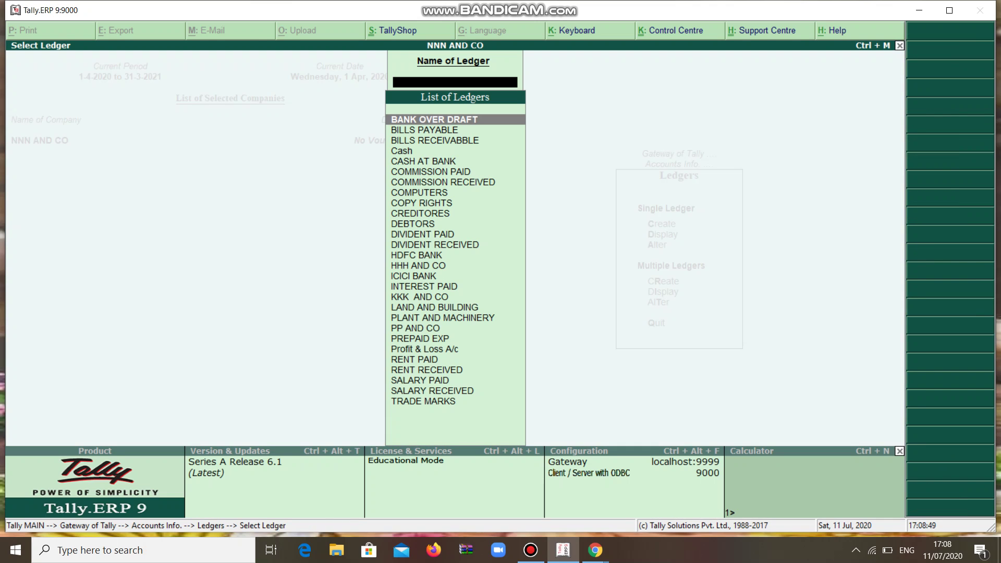
key(Down)
key(Down)
key(Down)
key(Down)
key(Down)
key(Down)
key(Down)
key(Down)
key(Down)
key(Down)
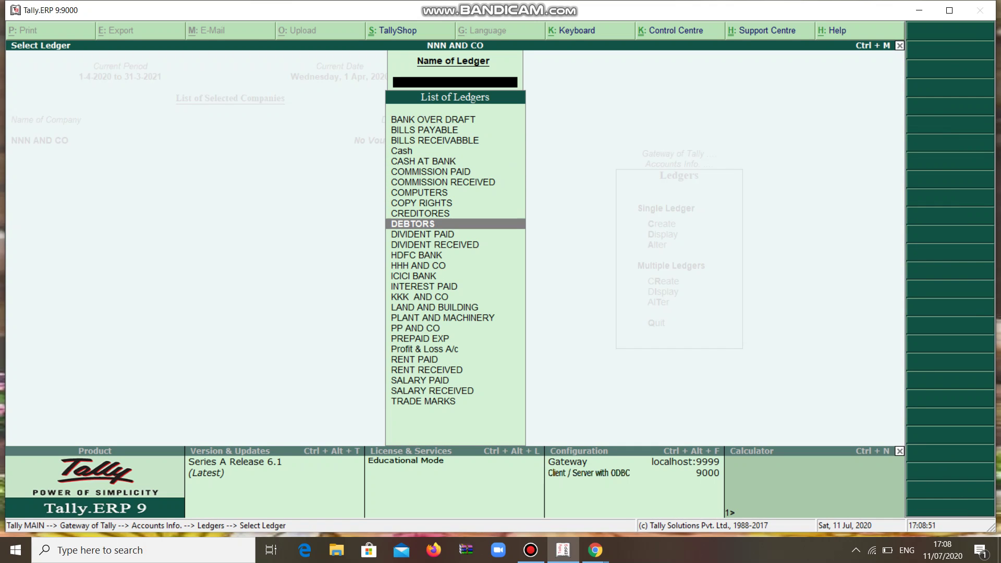
key(Down)
key(Return)
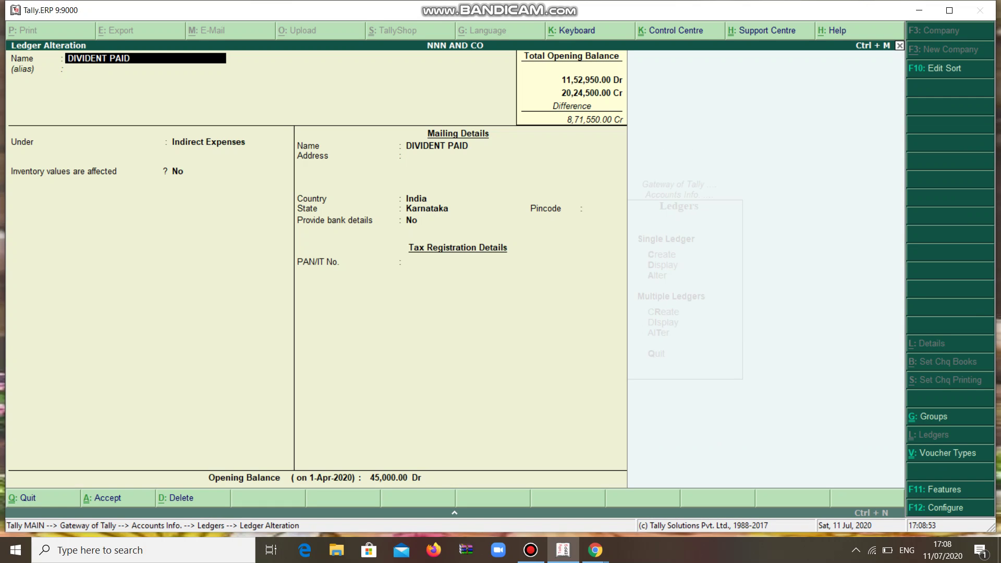
key(BackSpace)
key(BackSpace)
key(BackSpace)
key(BackSpace)
key(BackSpace)
key(BackSpace)
key(BackSpace)
key(BackSpace)
key(BackSpace)
key(BackSpace)
key(BackSpace)
key(BackSpace)
key(BackSpace)
text(S B M)
key(Return)
key(Return)
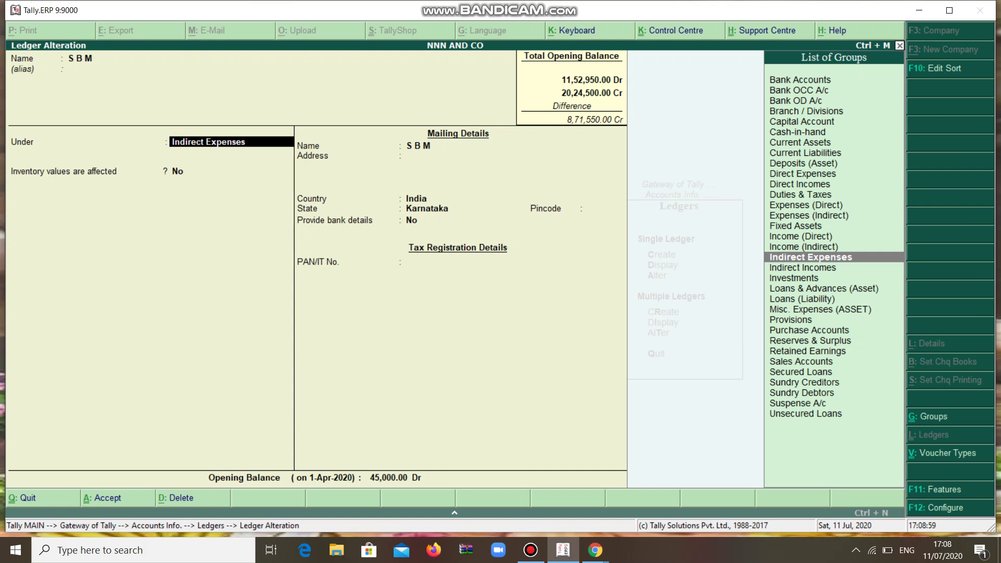
Place the S B M ledger under Bank Accounts, leave its other details as they are, and accept the alteration.
text(b)
key(Return)
key(Return)
key(Return)
key(Return)
key(Return)
key(Return)
key(Return)
key(Return)
key(Return)
key(Return)
key(Return)
key(Return)
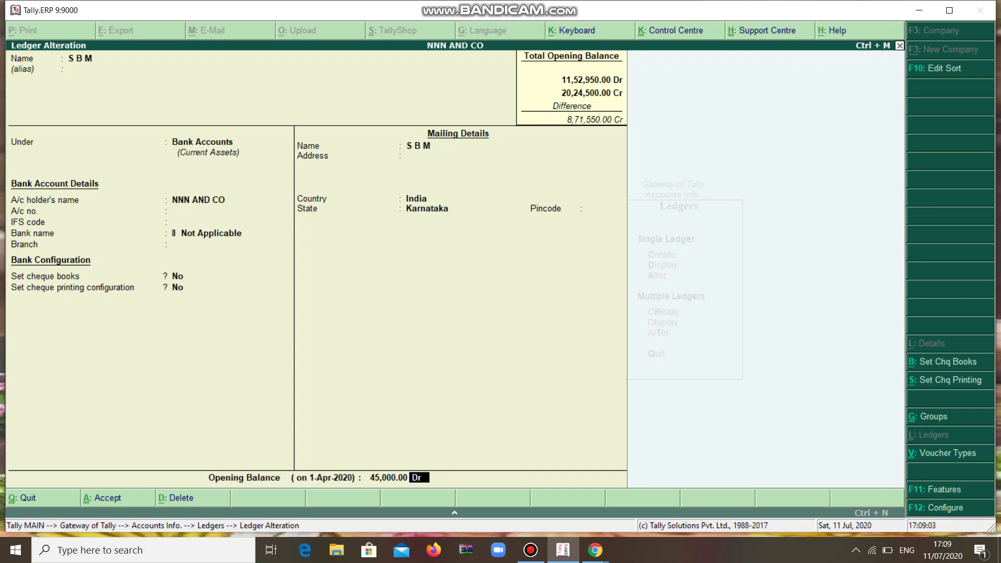
key(Return)
key(Return)
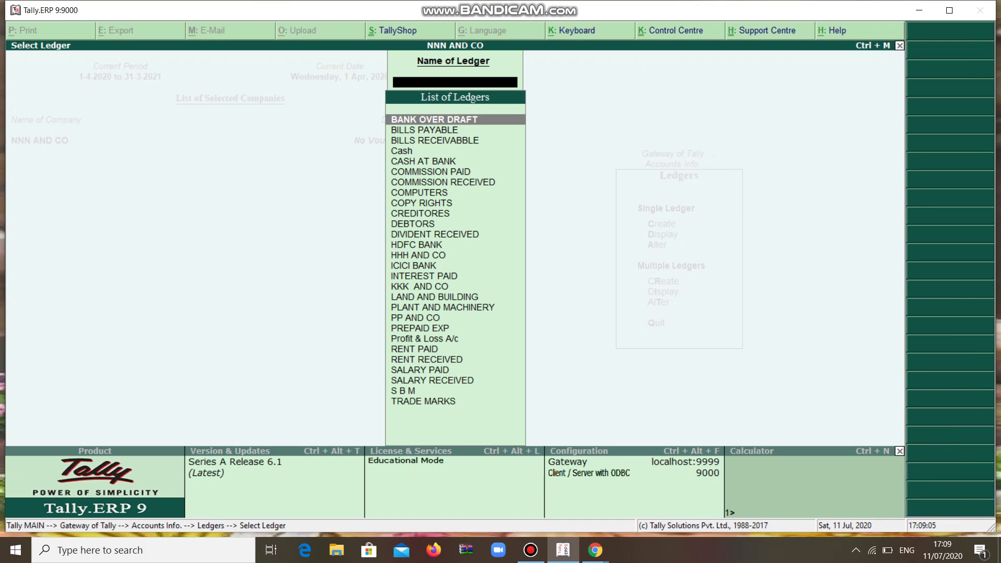
Open the multiple-ledger display for All Items to review the altered ledger.
key(Down)
key(Down)
key(Return)
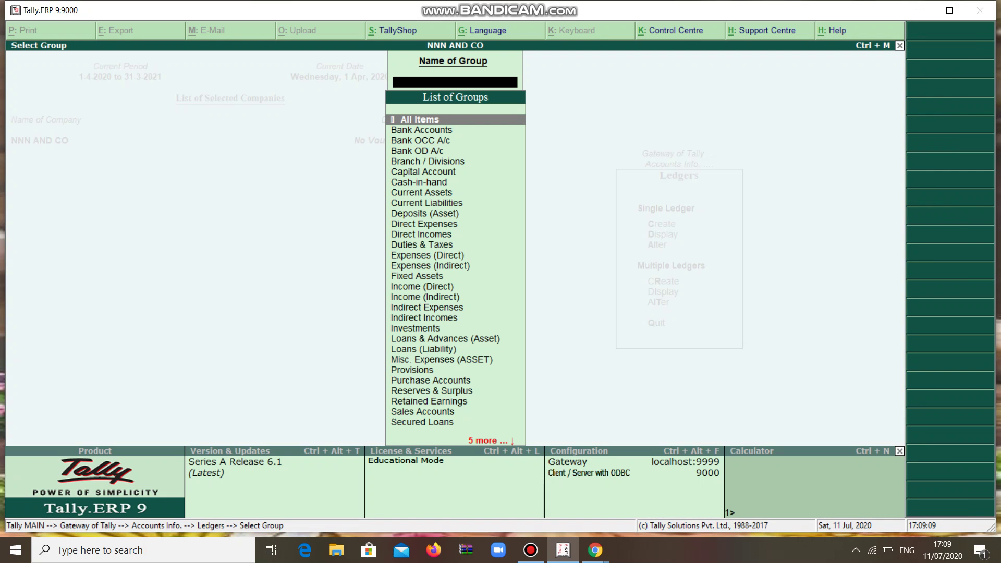
key(Return)
Examine the ledger list down to S B M, checking its group and opening balance, and leave the display.
key(Down)
key(Down)
key(Down)
key(Down)
key(Down)
key(Down)
key(Down)
key(Down)
key(Down)
key(Down)
key(Down)
key(Down)
key(Down)
key(Down)
key(Down)
key(Down)
key(Down)
key(Down)
key(Down)
key(Down)
key(Down)
key(Down)
key(Down)
key(Down)
key(Down)
key(Down)
key(Down)
key(Up)
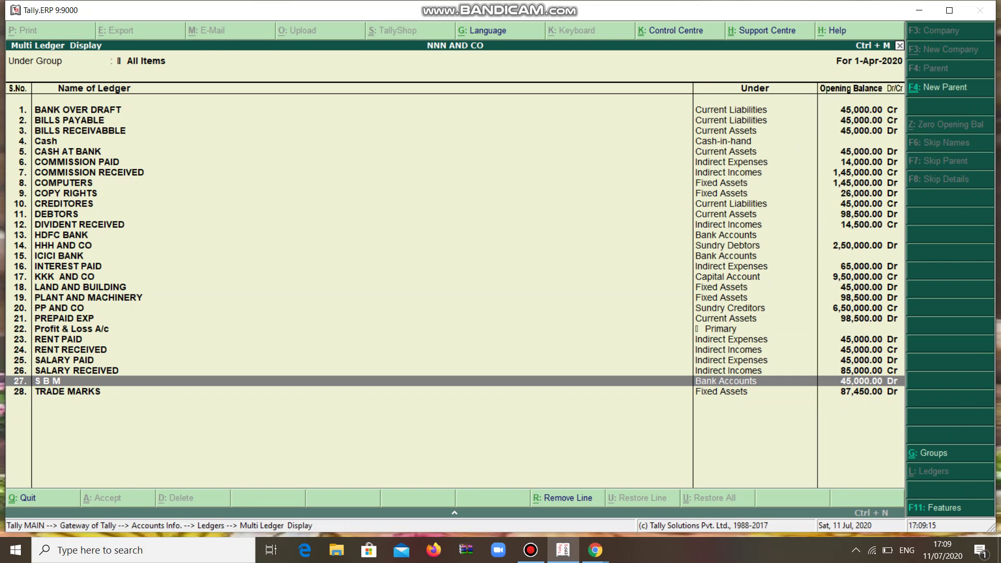
key(Escape)
key(Escape)
Delete the ledger LAND AND BUILDING through single-ledger alteration, confirm the deletion, and leave the ledger selection.
key(Up)
key(Up)
key(Return)
key(Down)
key(Down)
key(Down)
key(Down)
key(Down)
key(Down)
key(Down)
key(Down)
key(Down)
key(Down)
key(Down)
key(Down)
key(Down)
key(Down)
key(Down)
key(Down)
key(Down)
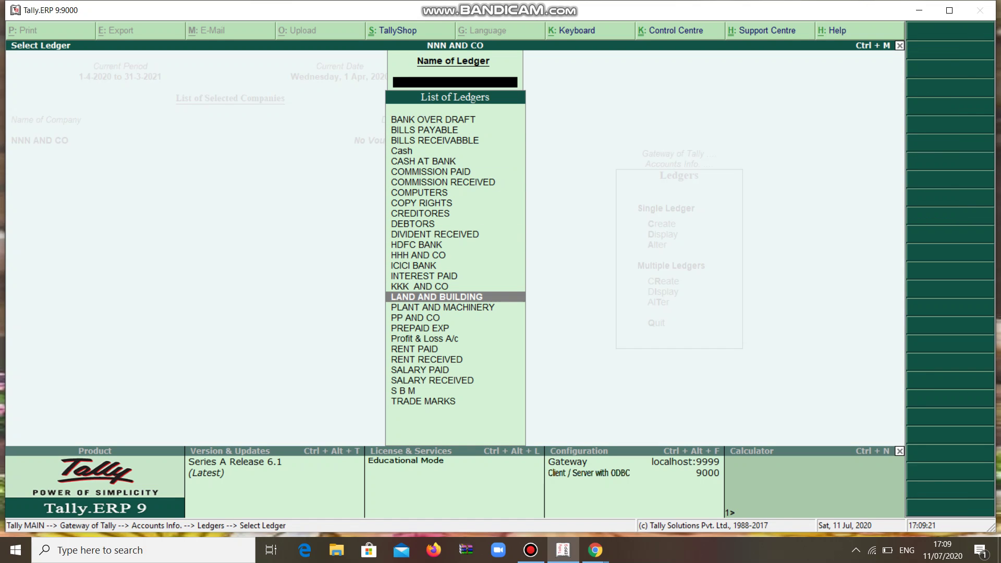
key(Return)
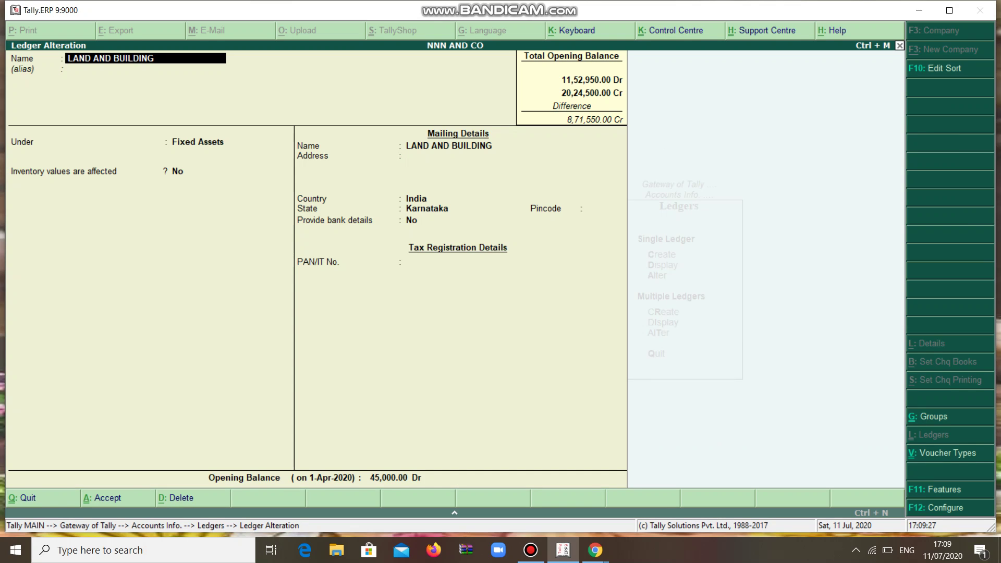
key(alt+d)
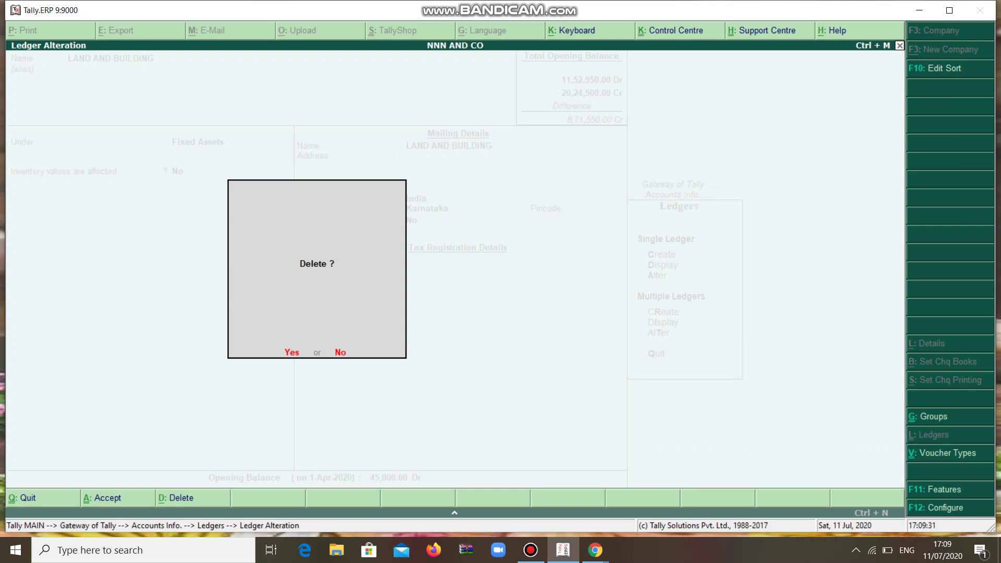
key(y)
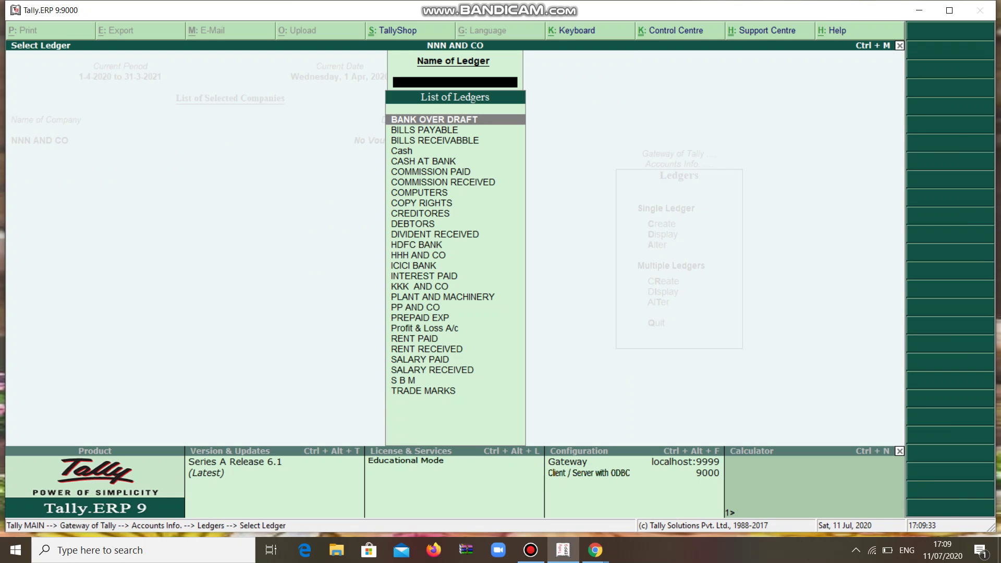
key(Escape)
Reopen the multiple-ledger display for All Items.
key(Down)
key(Down)
key(Down)
key(Up)
key(Return)
key(Return)
Examine the ledger list to check whether LAND AND BUILDING is still included, and return to the Ledgers menu.
key(Down)
key(Down)
key(Down)
key(Down)
key(Down)
key(Down)
key(Down)
key(Down)
key(Down)
key(Down)
key(Down)
key(Down)
key(Down)
key(Down)
key(Down)
key(Down)
key(Down)
key(Down)
key(Down)
key(Down)
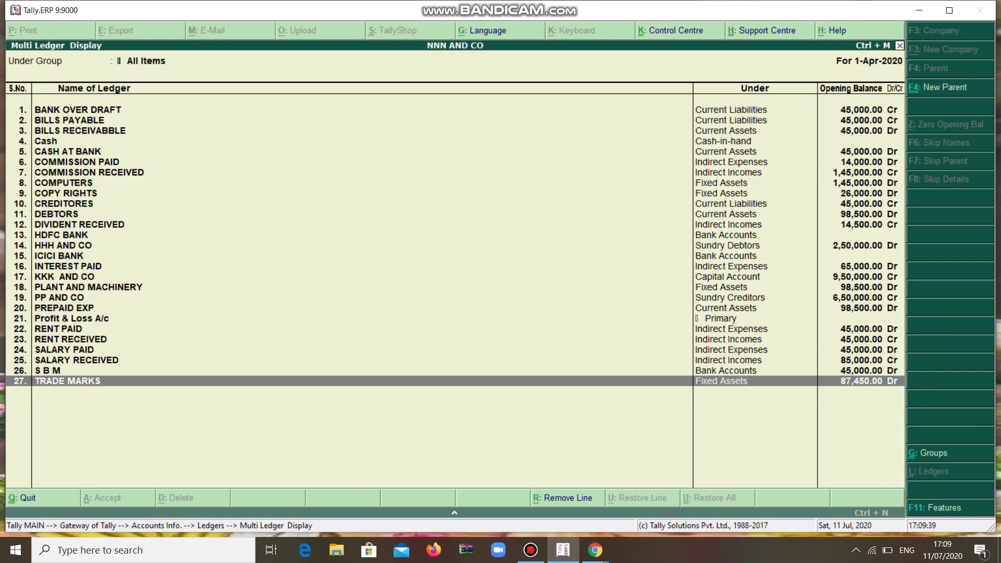
key(Up)
key(Up)
key(Up)
key(Up)
key(Up)
key(Up)
key(Up)
key(Up)
key(Up)
key(Up)
key(Up)
key(Up)
key(Up)
key(Down)
key(Down)
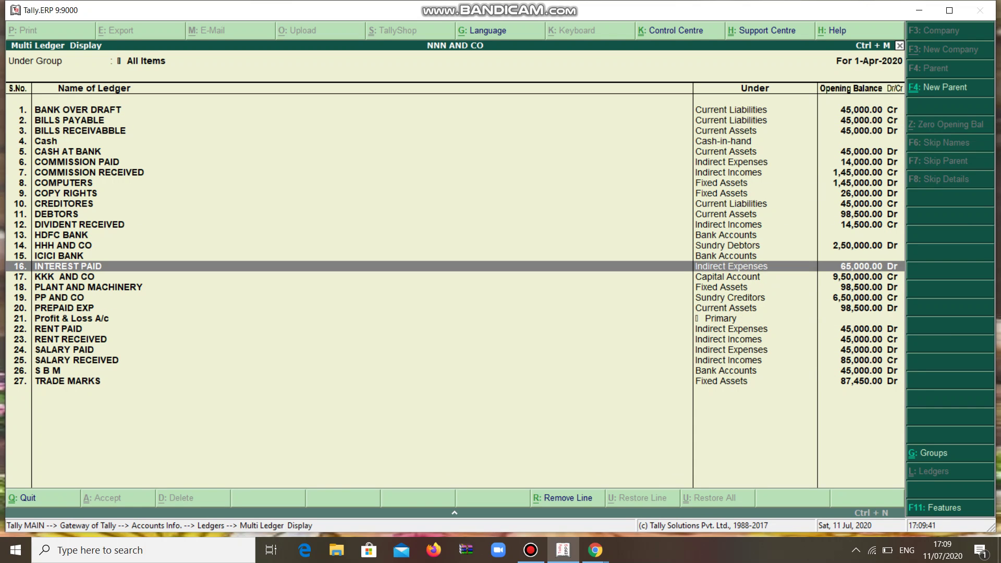
key(Escape)
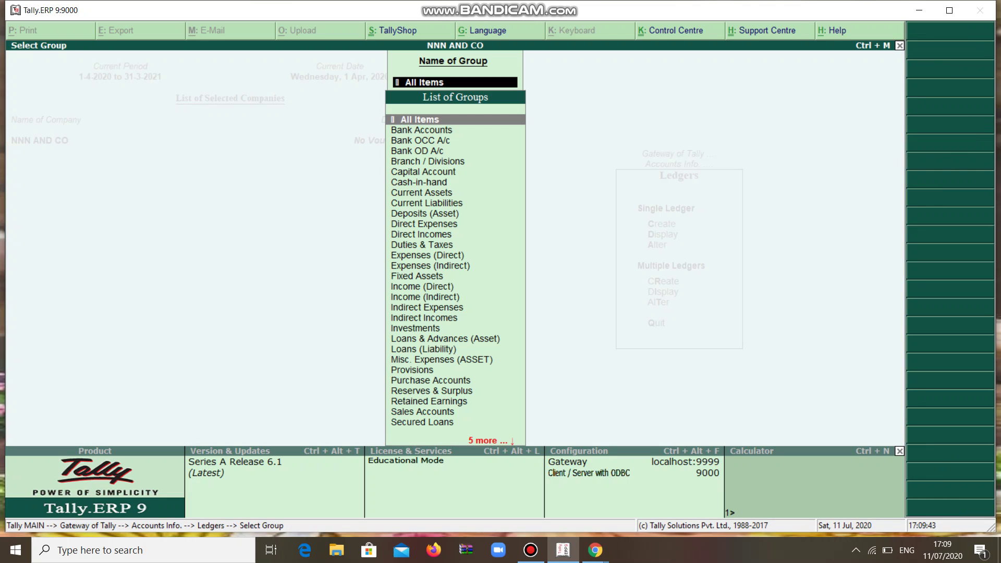
key(Escape)
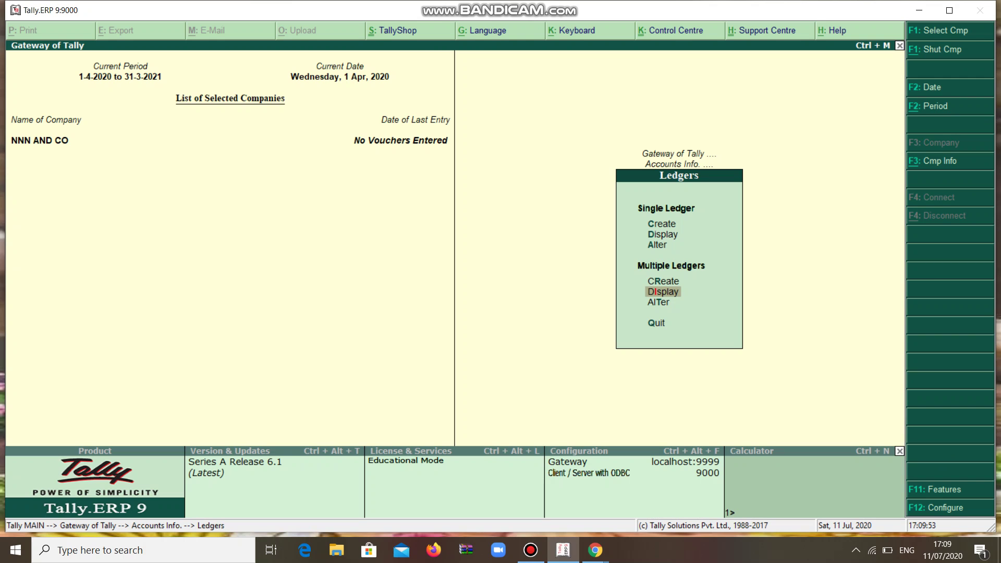
Leave the Ledgers and Accounts Info. menus and return to the main Gateway of Tally menu.
key(Escape)
key(Escape)
key(Escape)
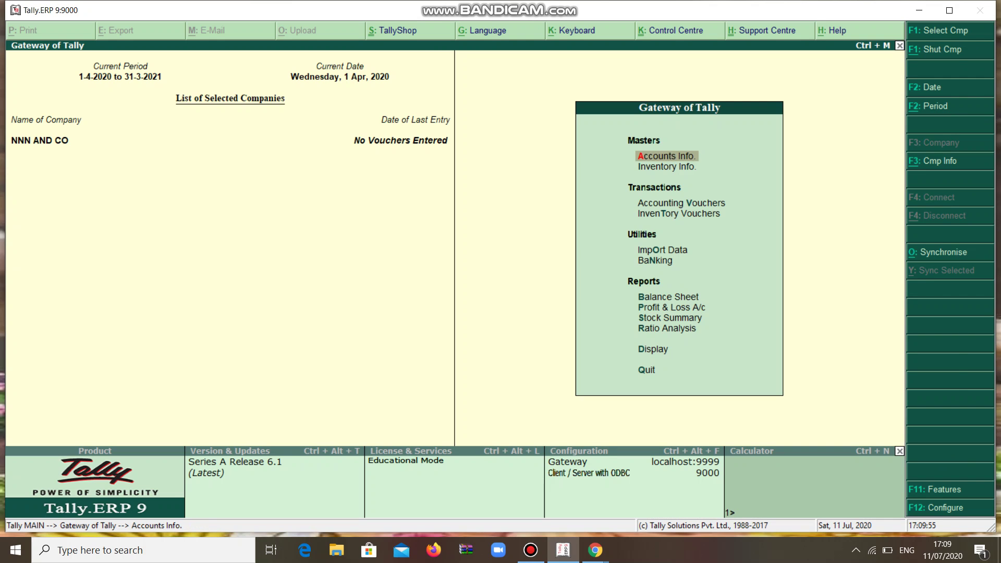